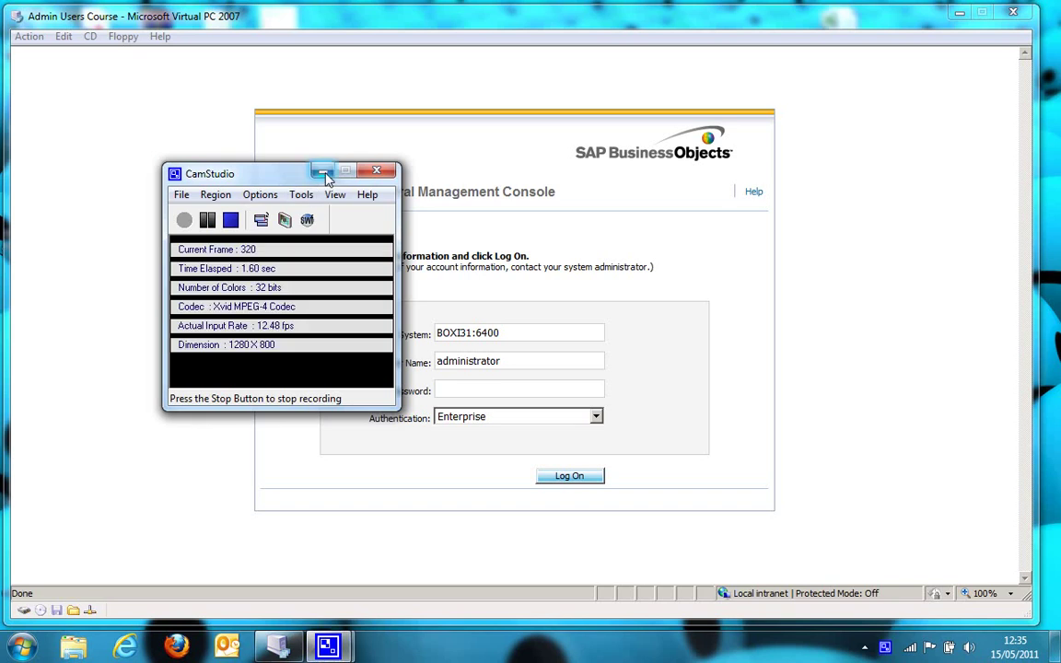
Log on, open the Publishing folder under Folders, and view the Resorts Revenue report
{"action": "left_click", "coordinate": [322, 172]}
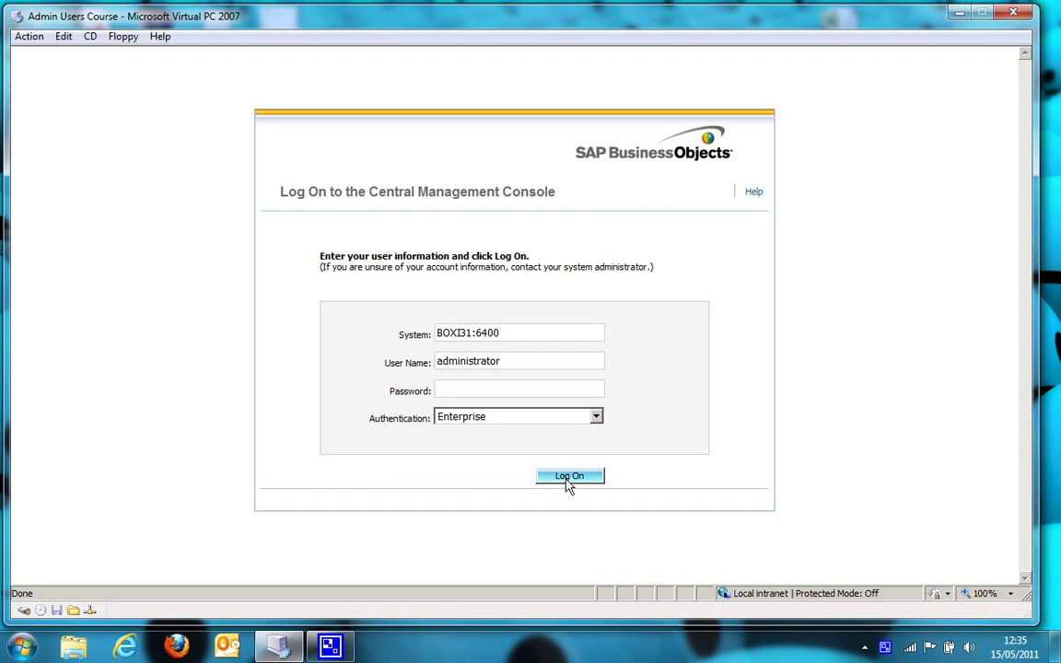
{"action": "left_click", "coordinate": [566, 481]}
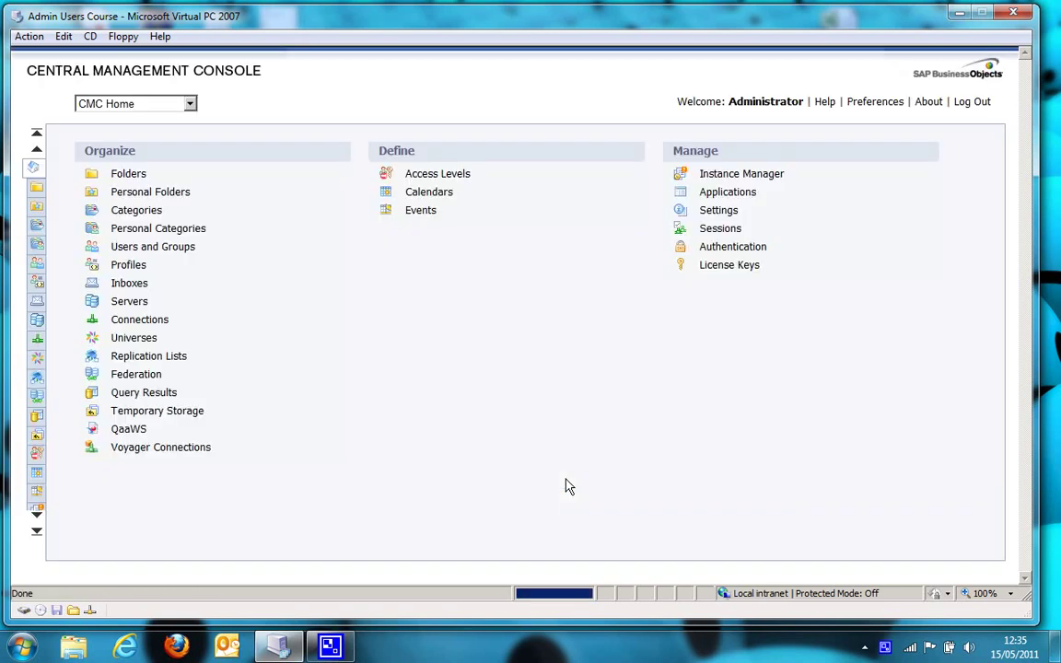
{"action": "left_click", "coordinate": [129, 175]}
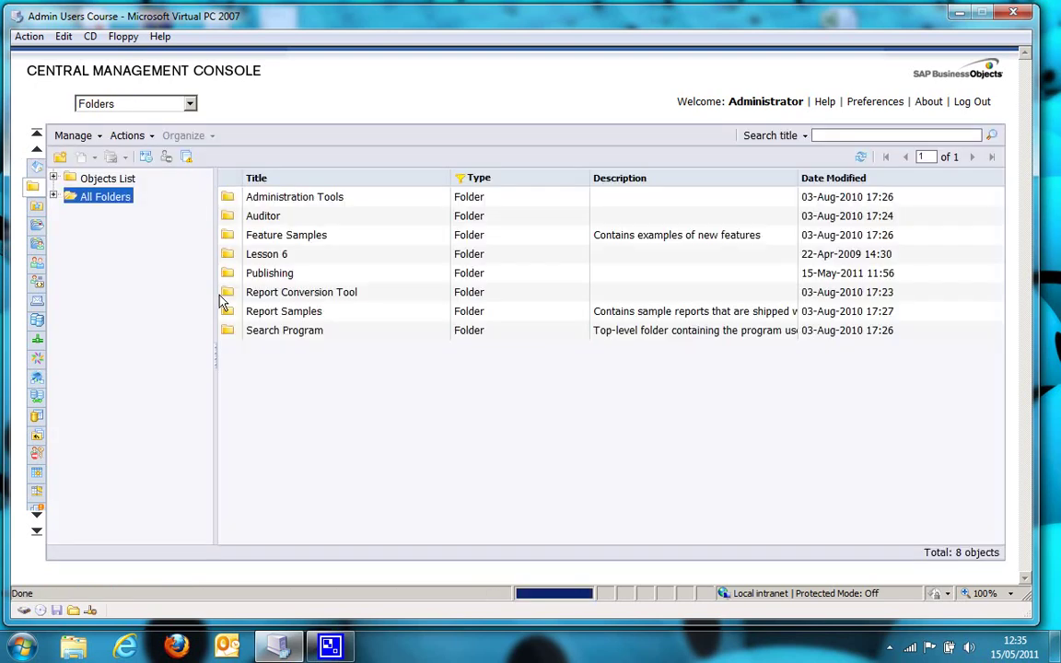
{"action": "left_click", "coordinate": [265, 276]}
{"action": "double_click", "coordinate": [264, 281]}
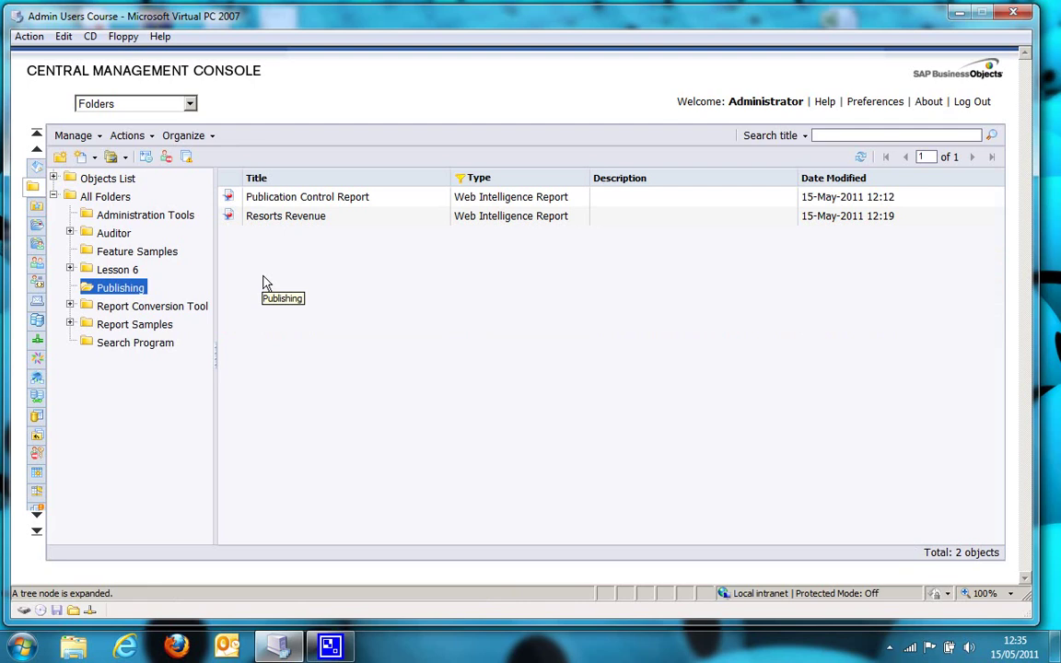
{"action": "right_click", "coordinate": [308, 225]}
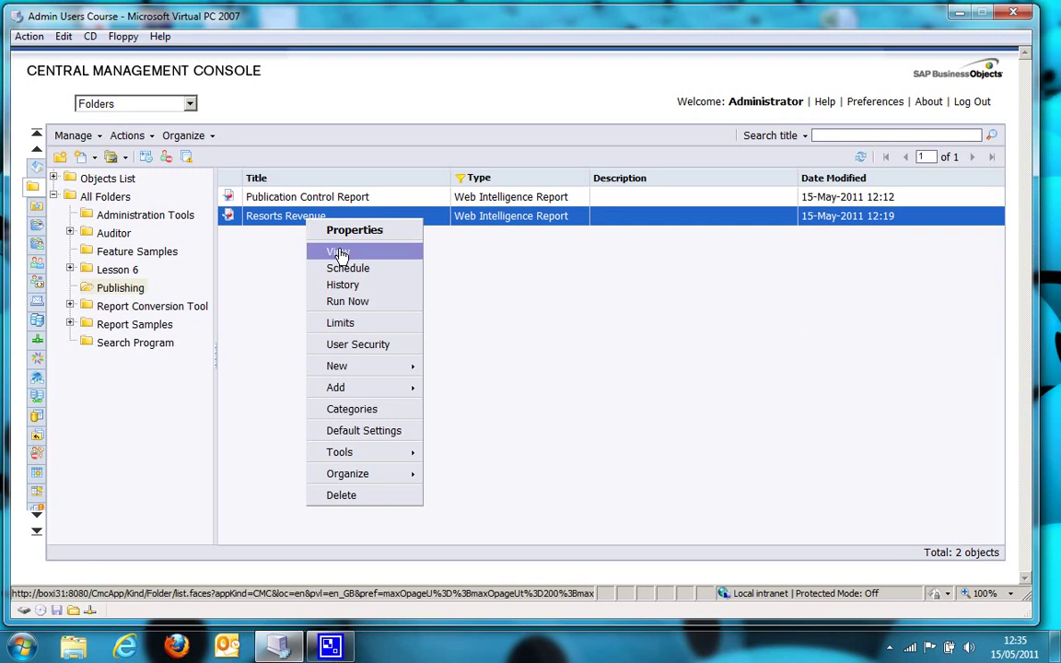
{"action": "left_click", "coordinate": [337, 252]}
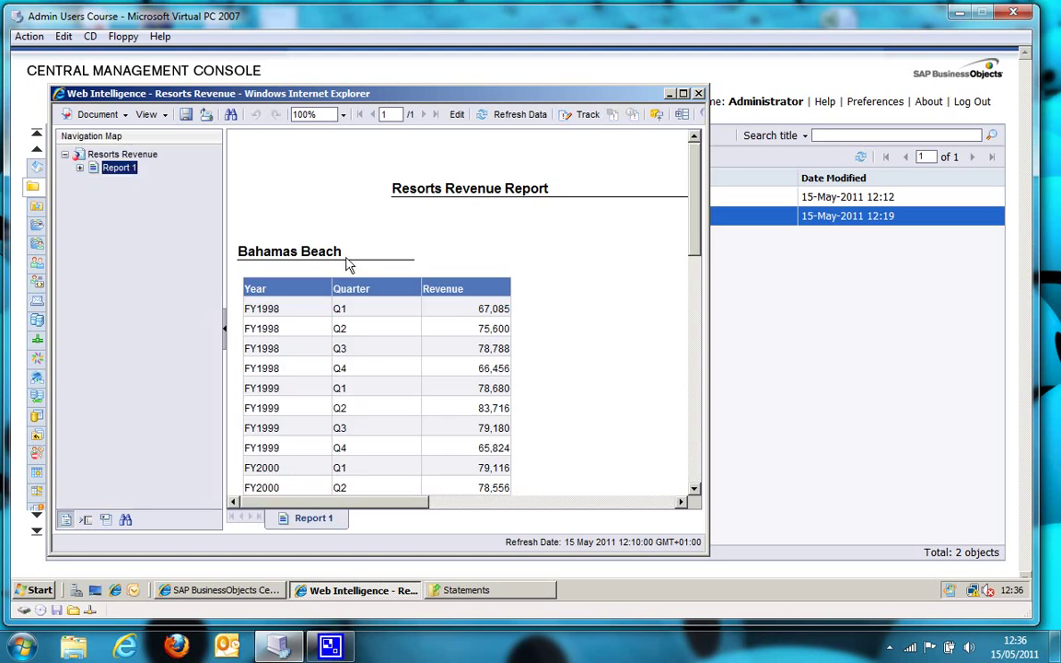
{"action": "scroll", "coordinate": [361, 274], "scroll_direction": "down", "scroll_amount": 2}
{"action": "scroll", "coordinate": [362, 274], "scroll_direction": "down", "scroll_amount": 10}
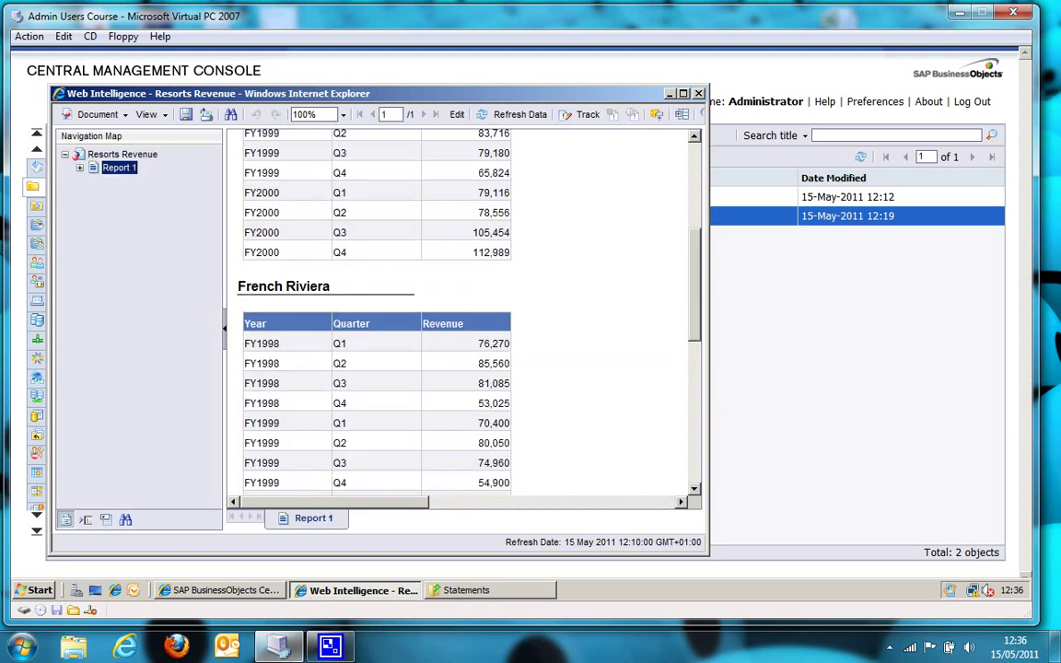
{"action": "scroll", "coordinate": [324, 236], "scroll_direction": "up", "scroll_amount": 10}
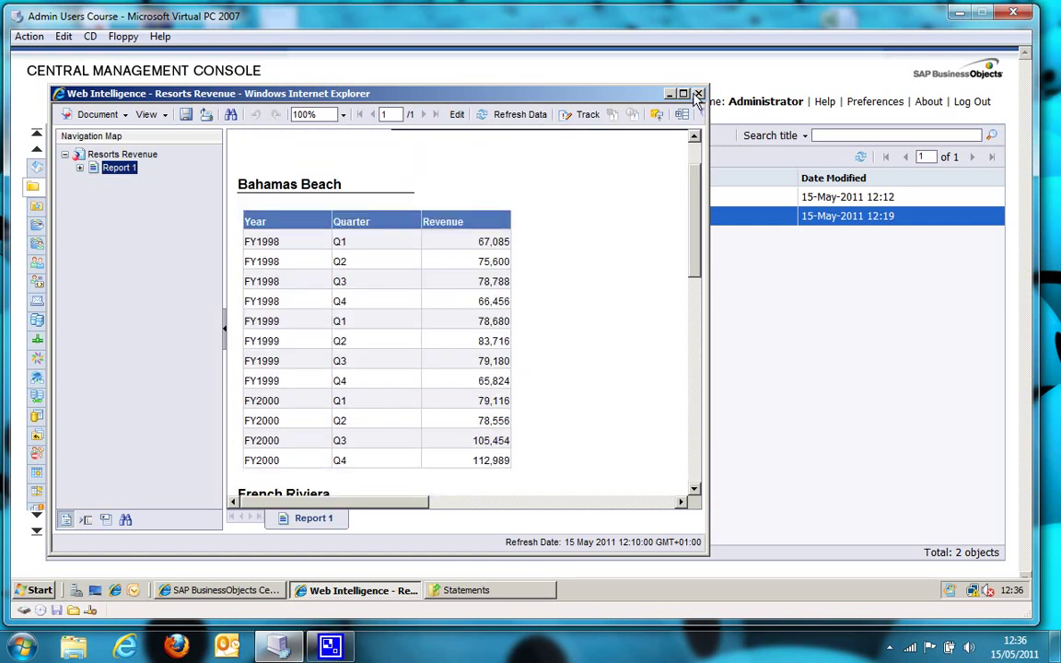
{"action": "key", "text": "alt+F4"}
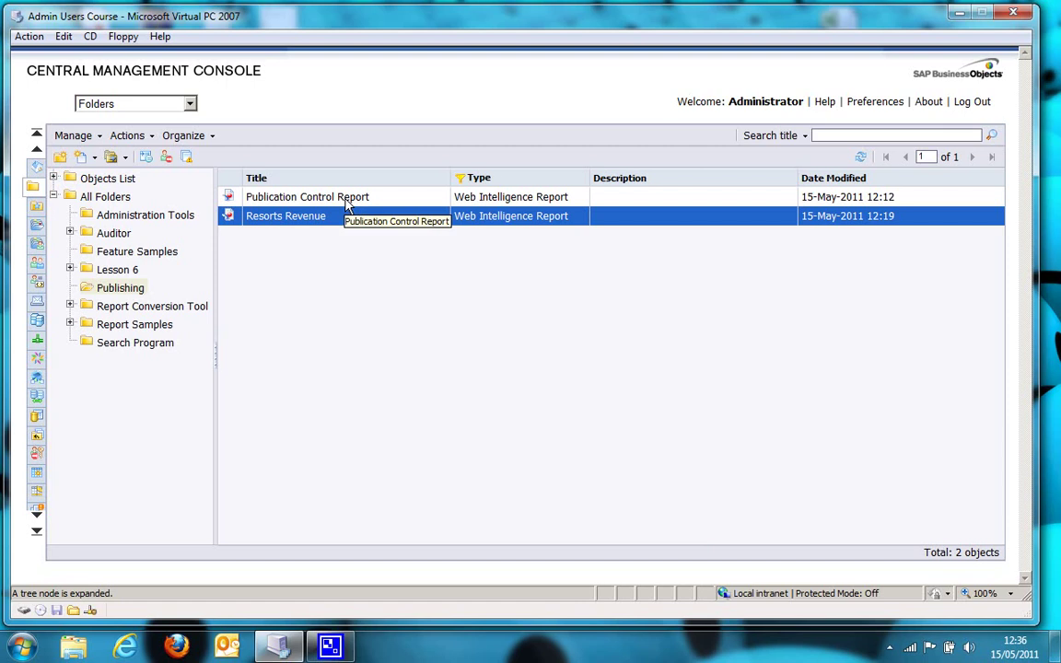
{"action": "right_click", "coordinate": [347, 204]}
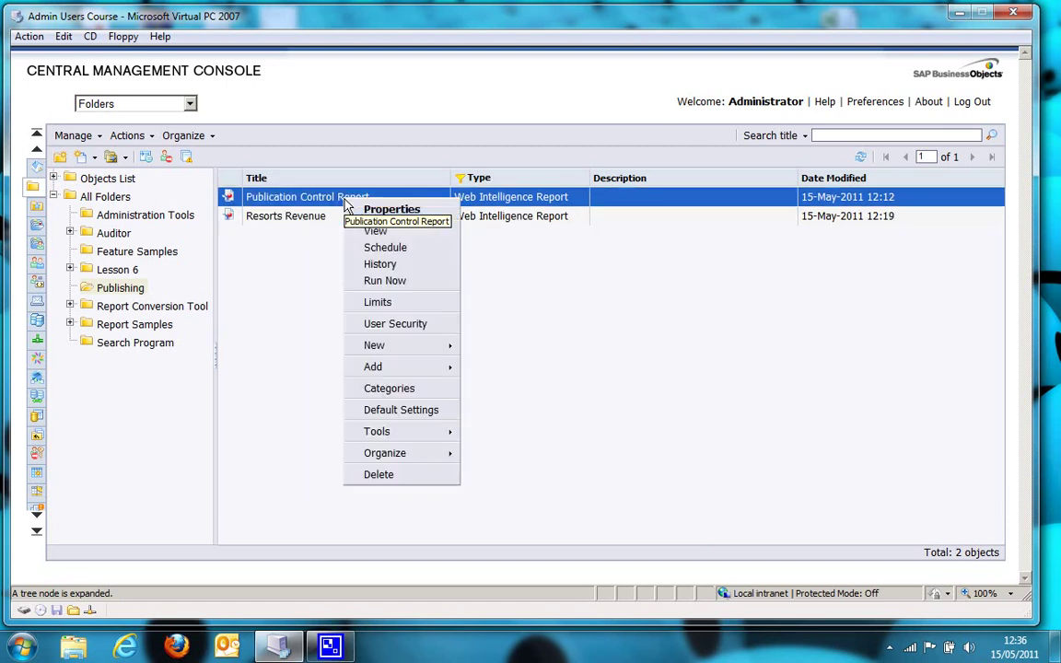
{"action": "left_click", "coordinate": [396, 235]}
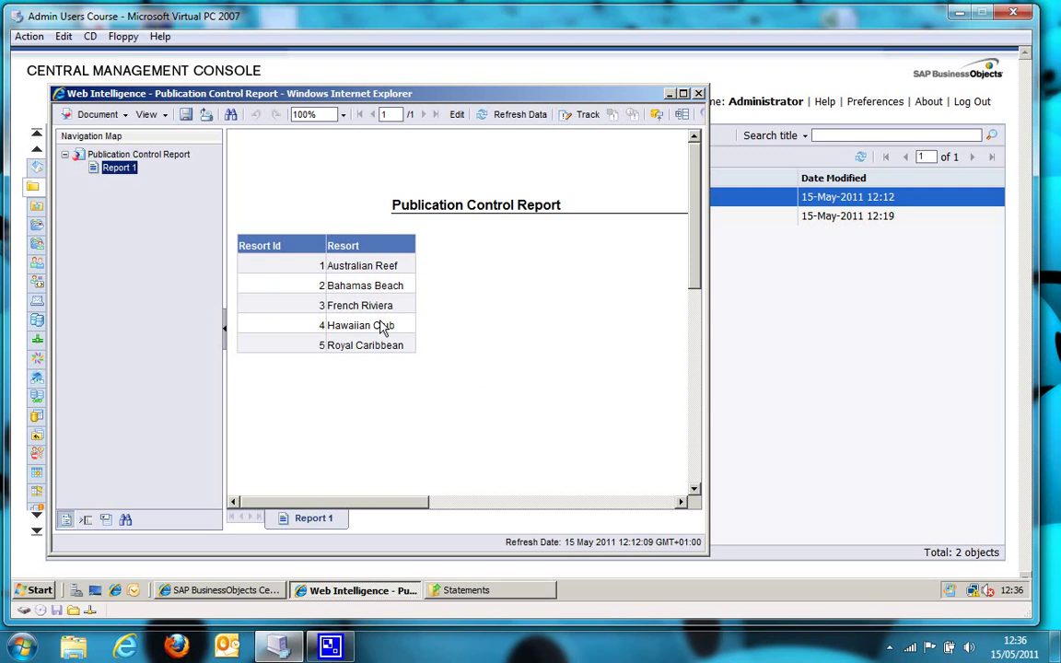
{"action": "left_click", "coordinate": [699, 94]}
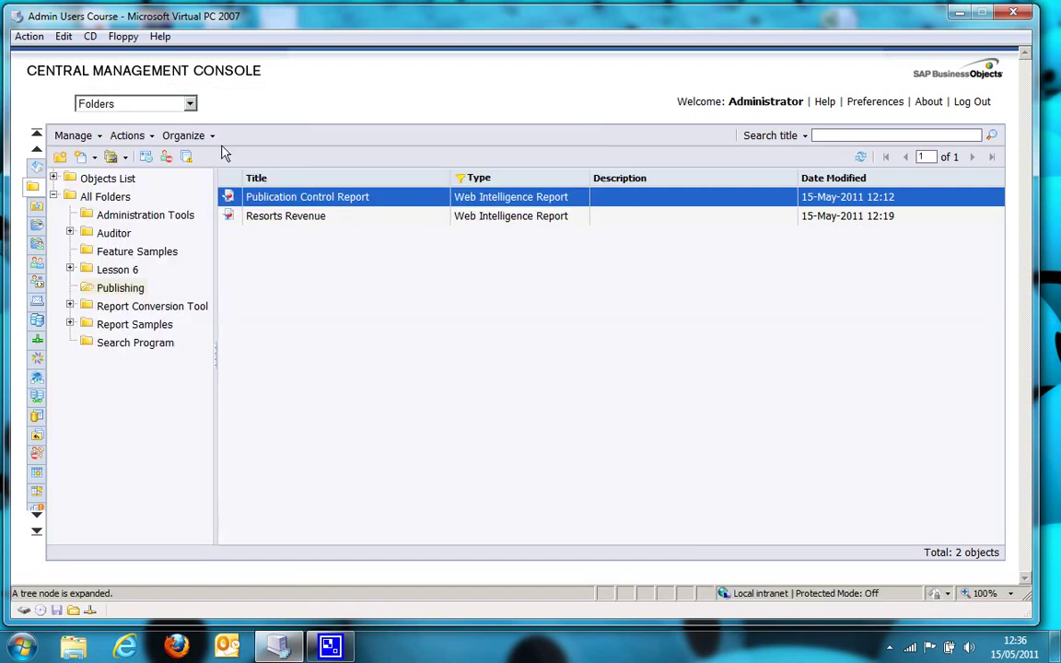
Create a new publication from Manage > New titled 'Resorts Publication'
{"action": "left_click", "coordinate": [100, 137]}
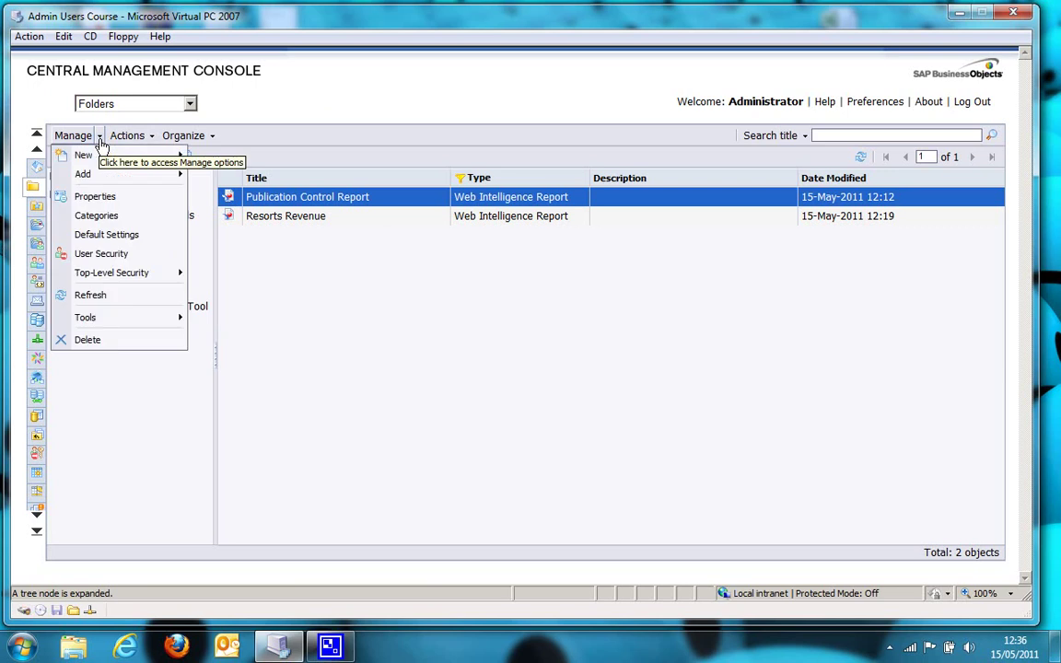
{"action": "mouse_move", "coordinate": [111, 161]}
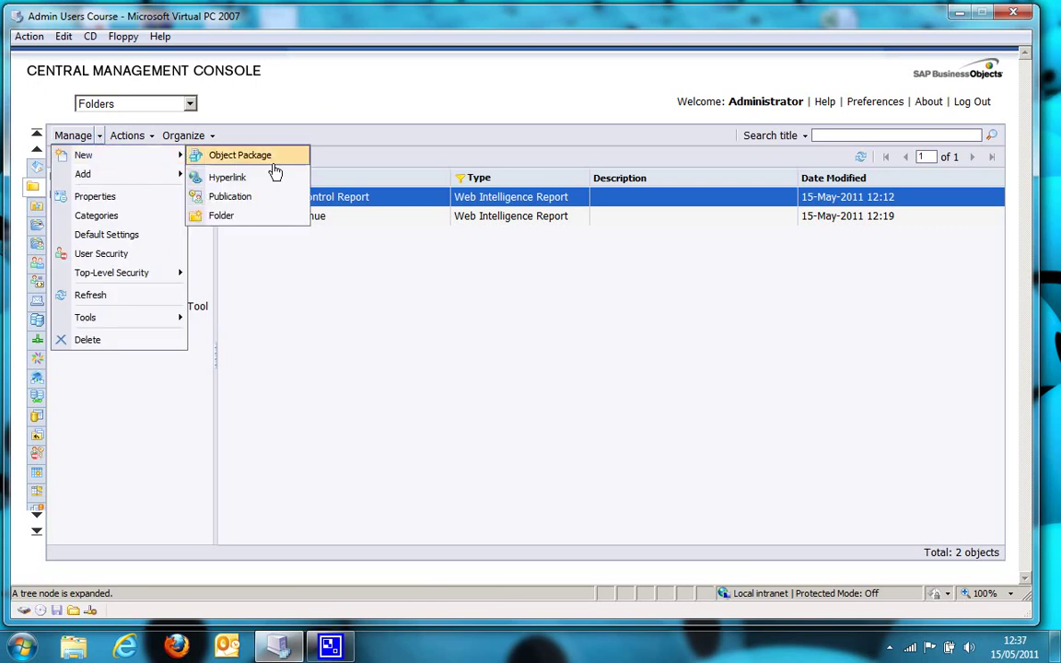
{"action": "left_click", "coordinate": [275, 199]}
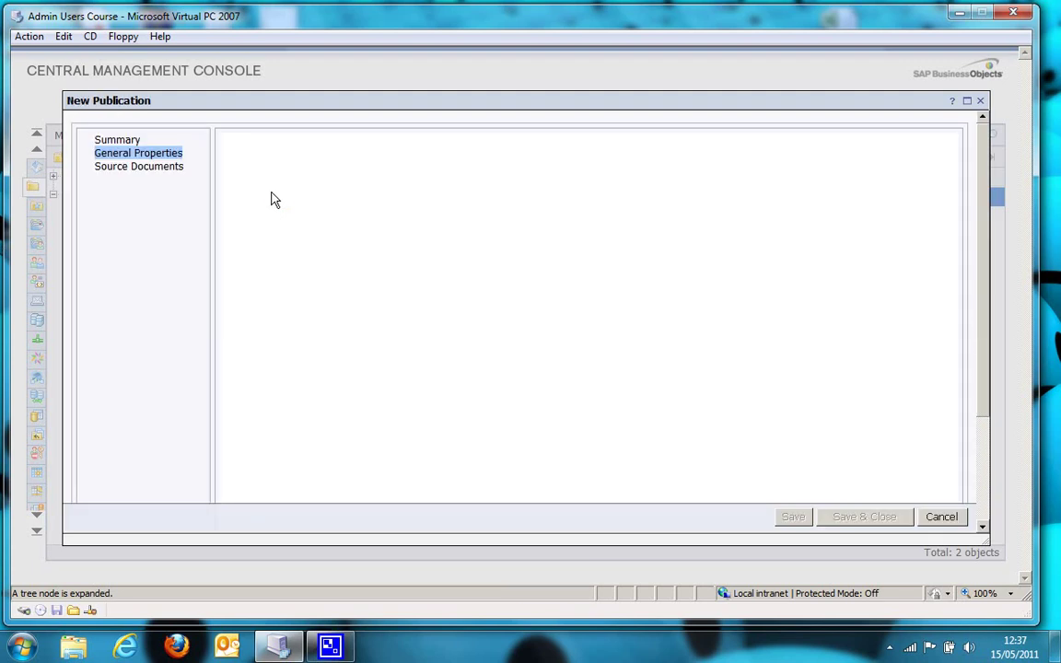
{"action": "left_click", "coordinate": [324, 171]}
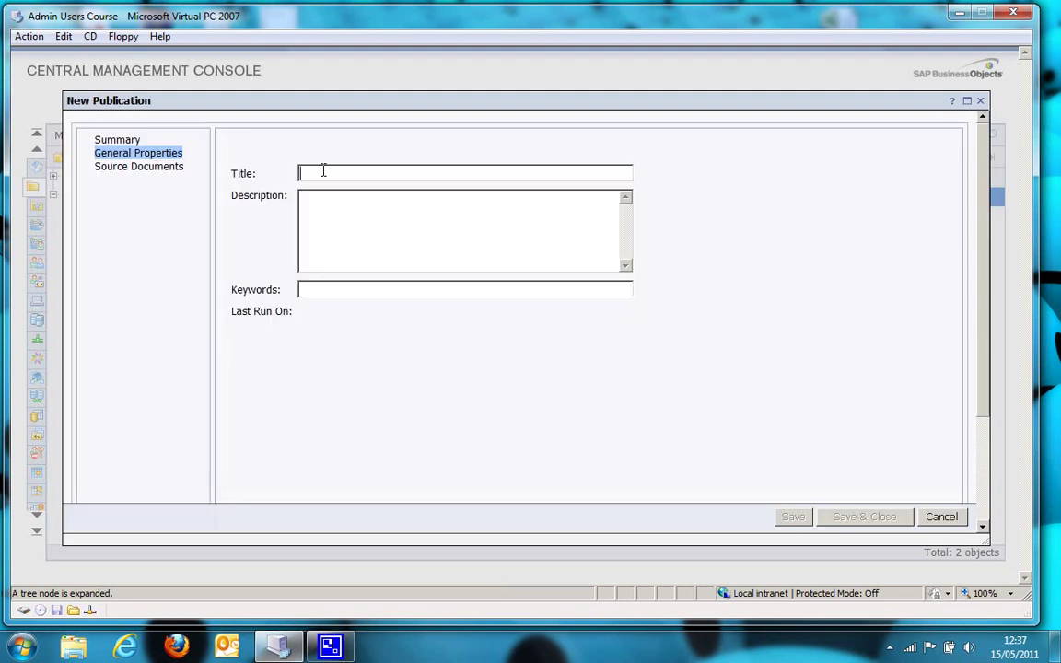
{"action": "type", "text": "Resorts Publication"}
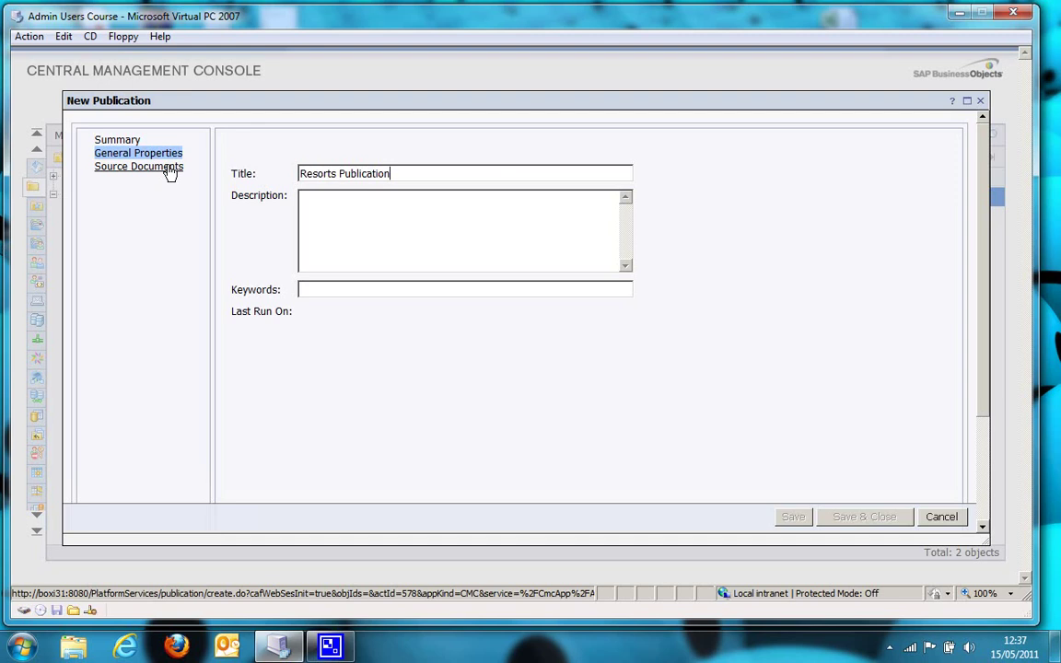
Add Resorts Revenue from the Publishing folder as the publication's source document
{"action": "left_click", "coordinate": [169, 168]}
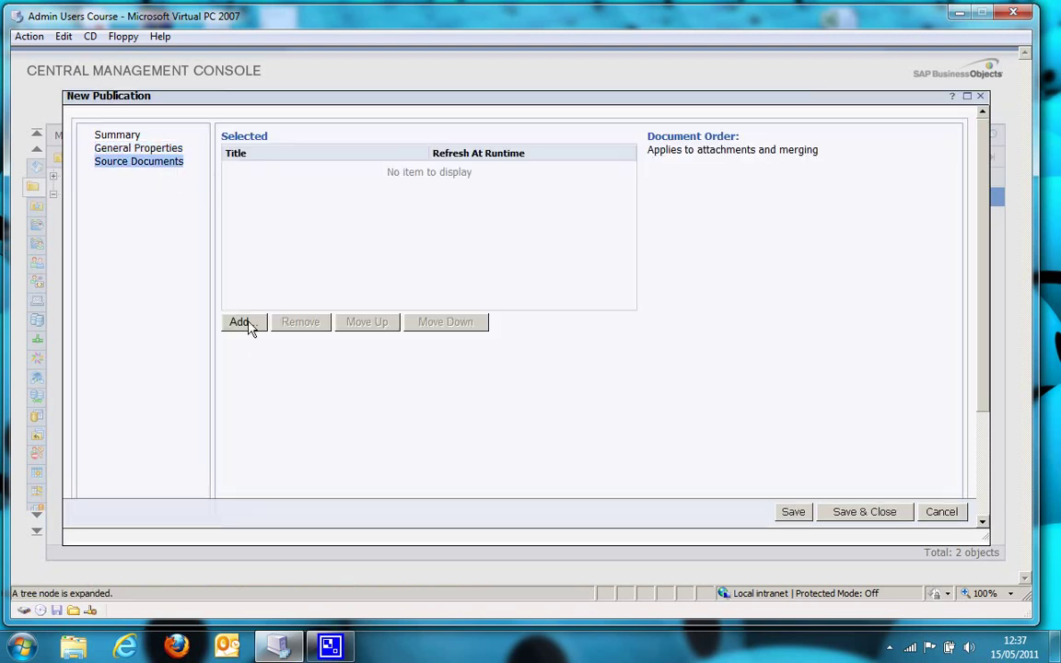
{"action": "left_click", "coordinate": [241, 322]}
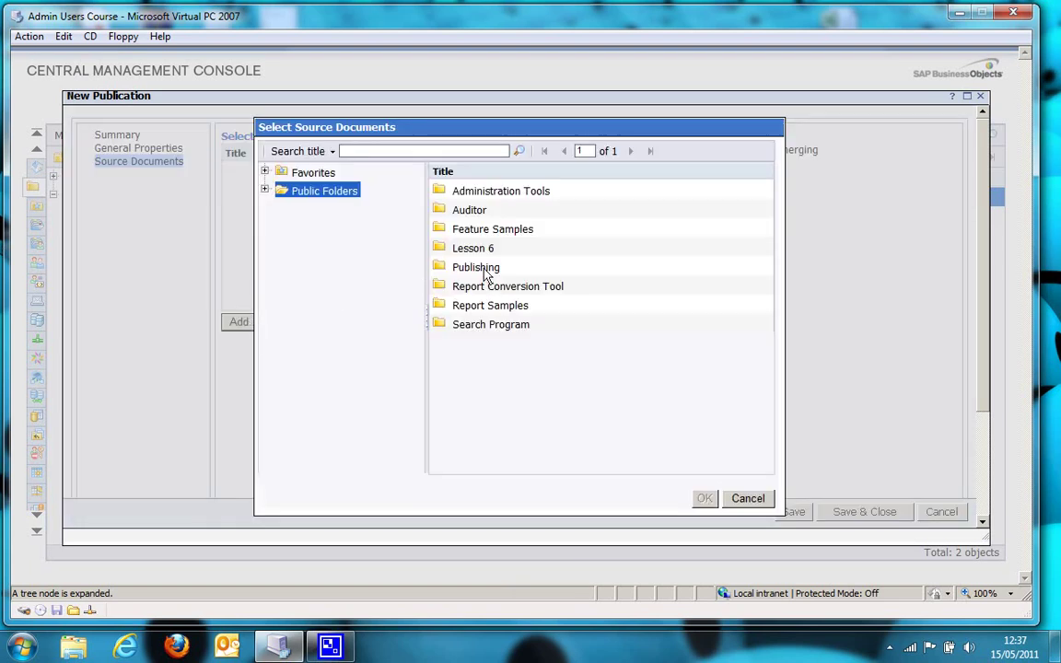
{"action": "left_click", "coordinate": [484, 269]}
{"action": "double_click", "coordinate": [484, 269]}
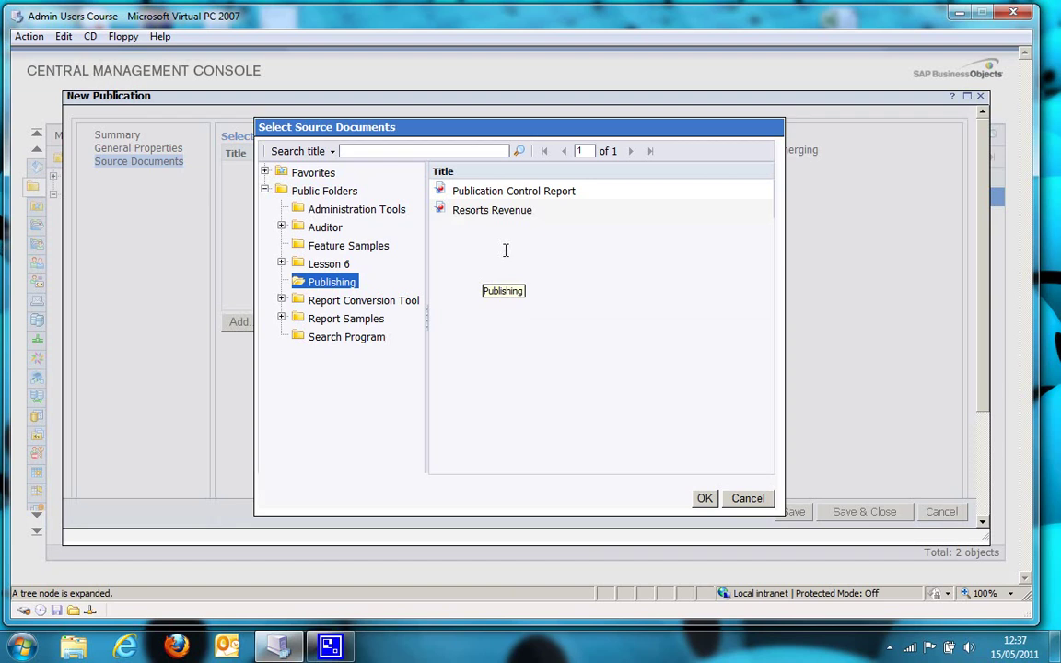
{"action": "left_click", "coordinate": [504, 212]}
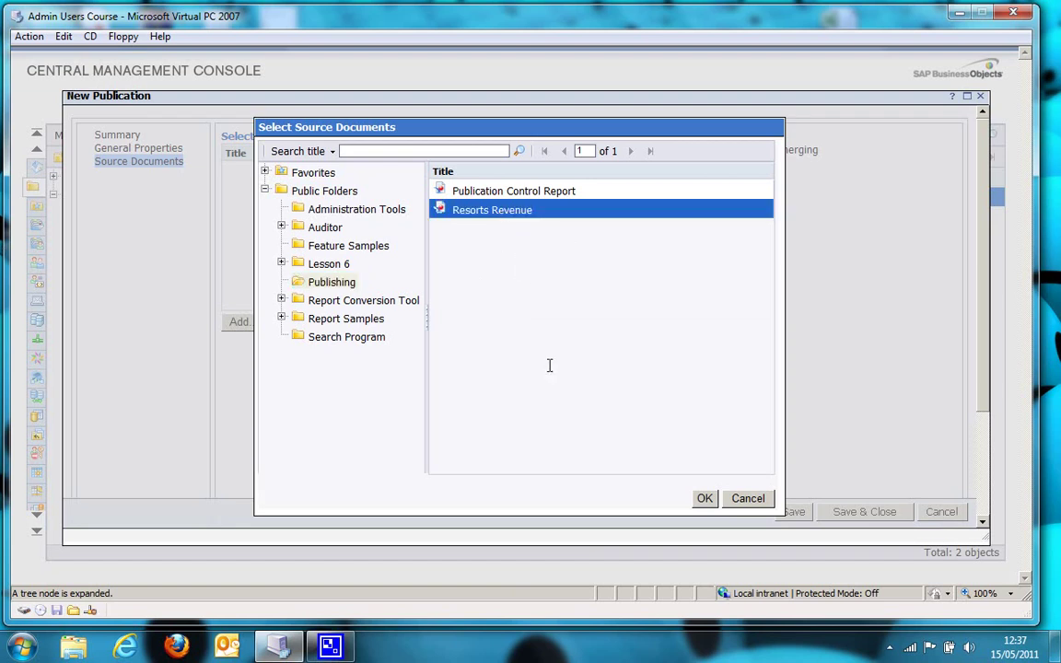
{"action": "left_click", "coordinate": [705, 501]}
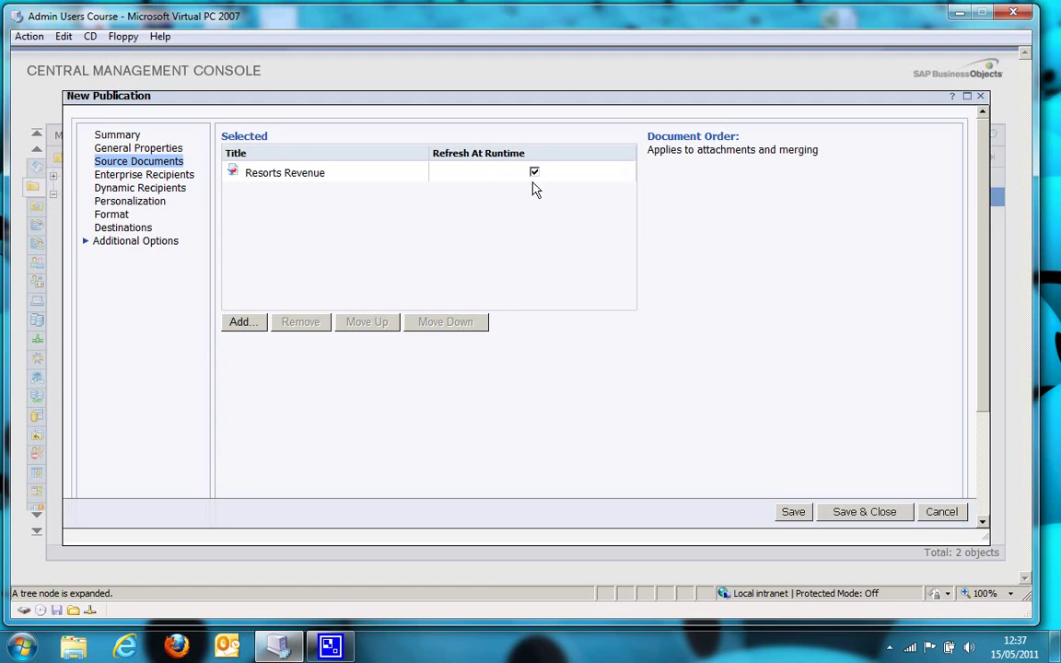
{"action": "left_click", "coordinate": [180, 195]}
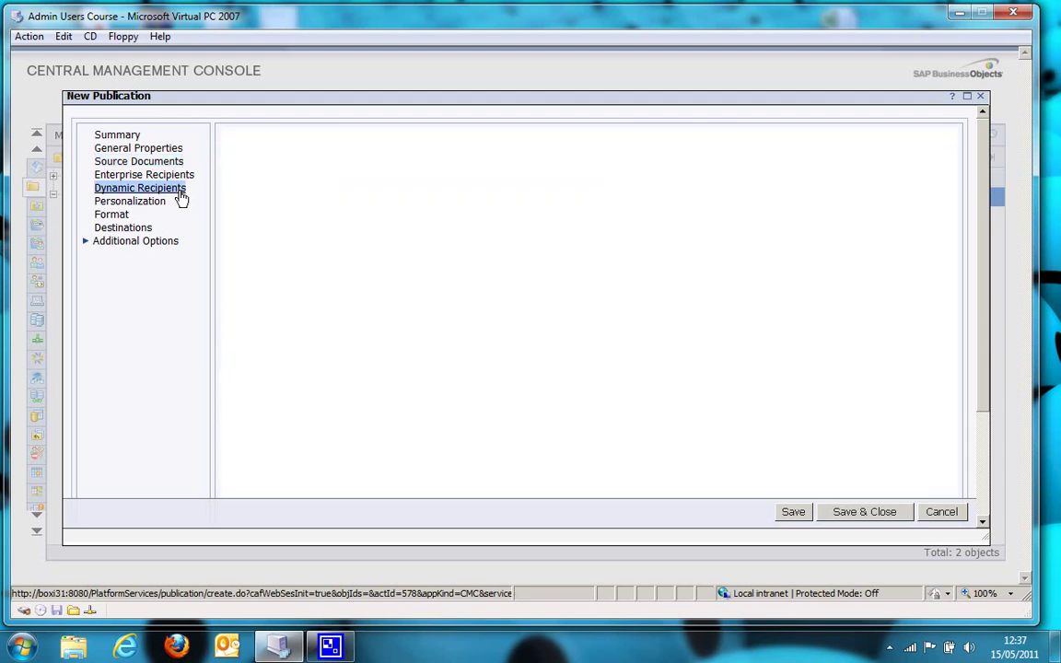
Use the Web Intelligence report Publication Control Report in Public Folders > Publishing as recipient source
{"action": "left_click", "coordinate": [284, 173]}
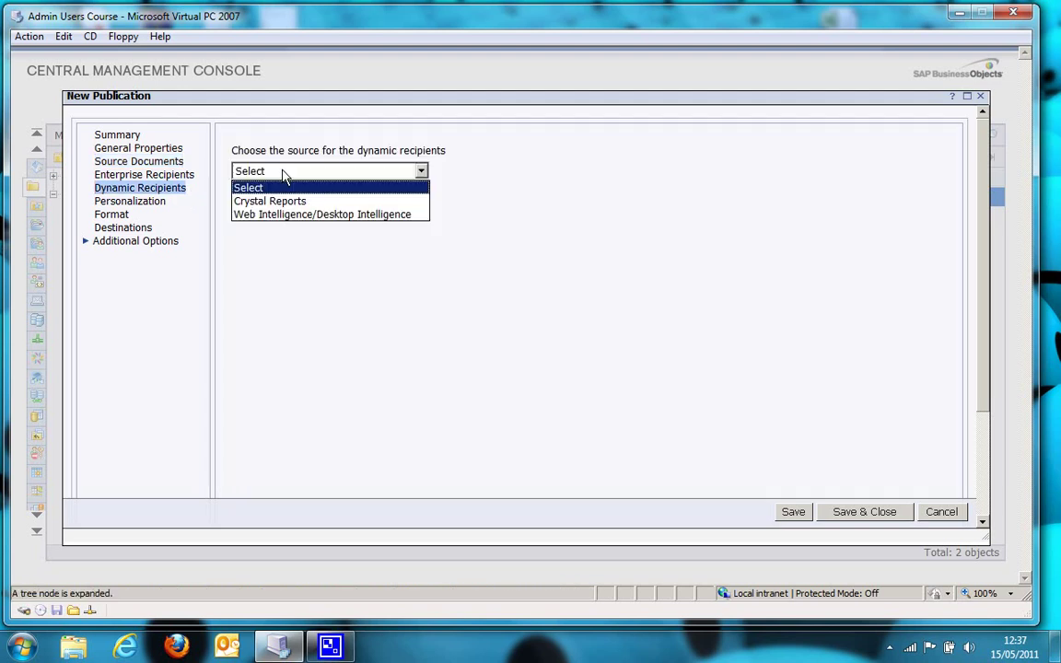
{"action": "left_click", "coordinate": [339, 216]}
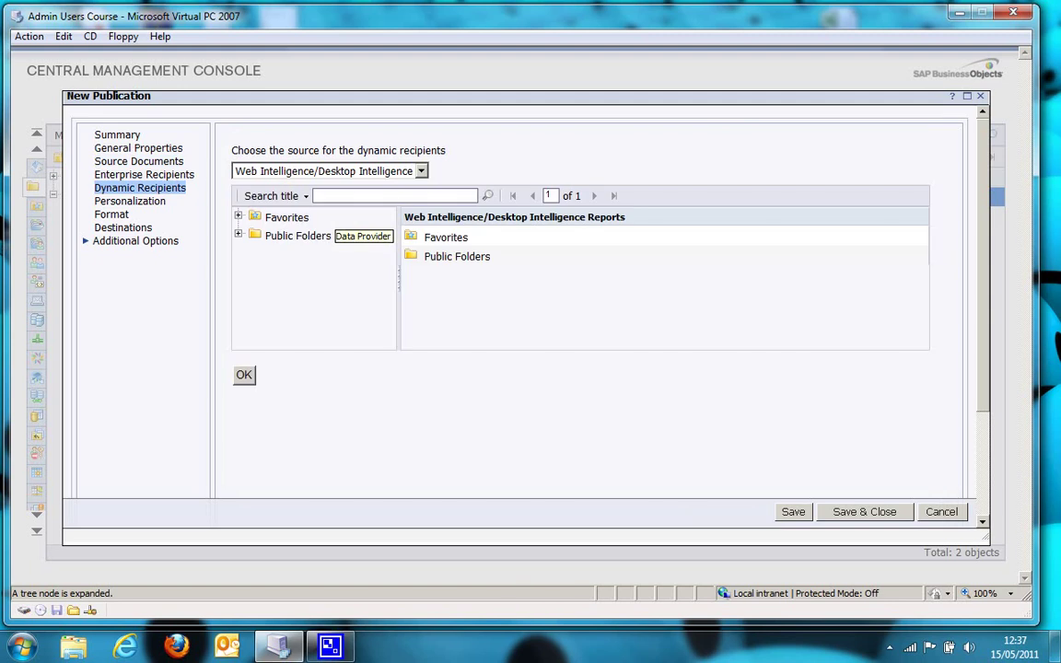
{"action": "left_click", "coordinate": [238, 236]}
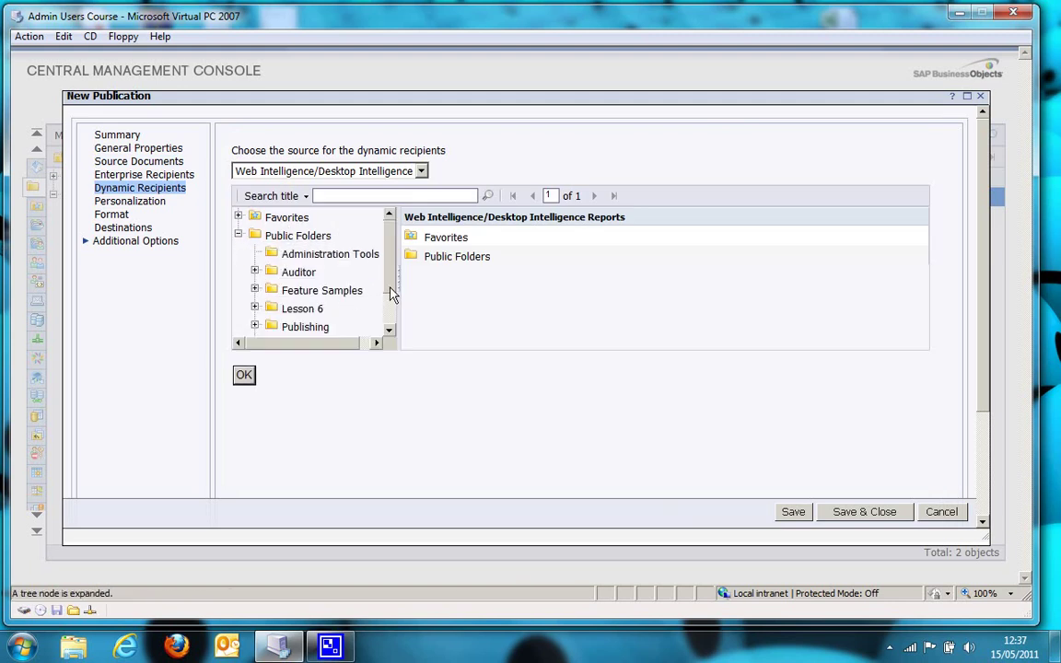
{"action": "left_click_drag", "start_coordinate": [391, 293], "coordinate": [394, 317]}
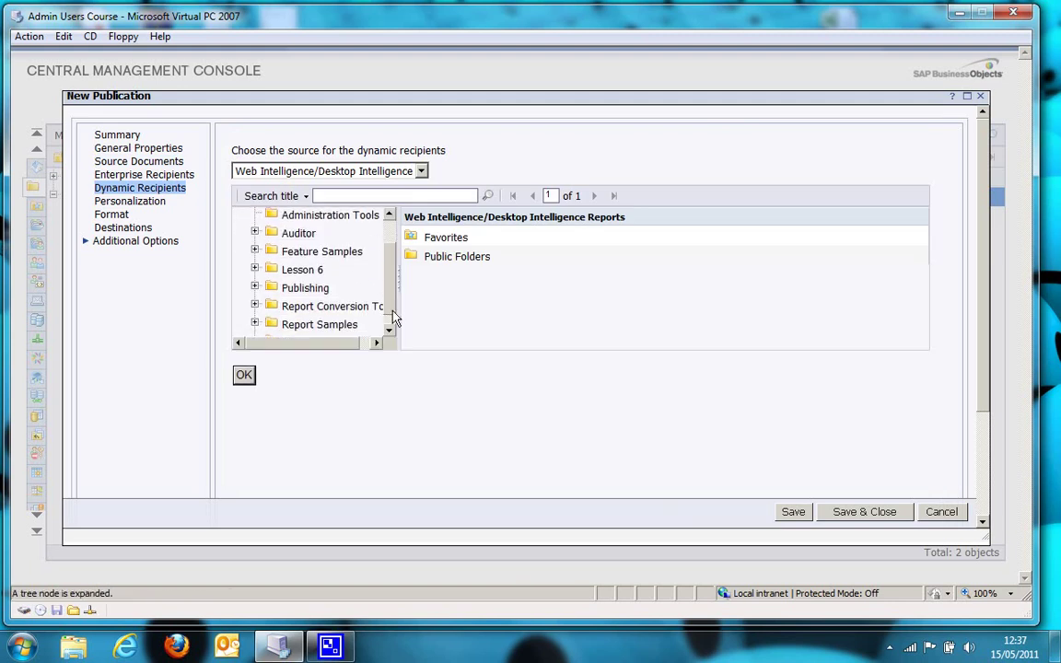
{"action": "left_click", "coordinate": [294, 286]}
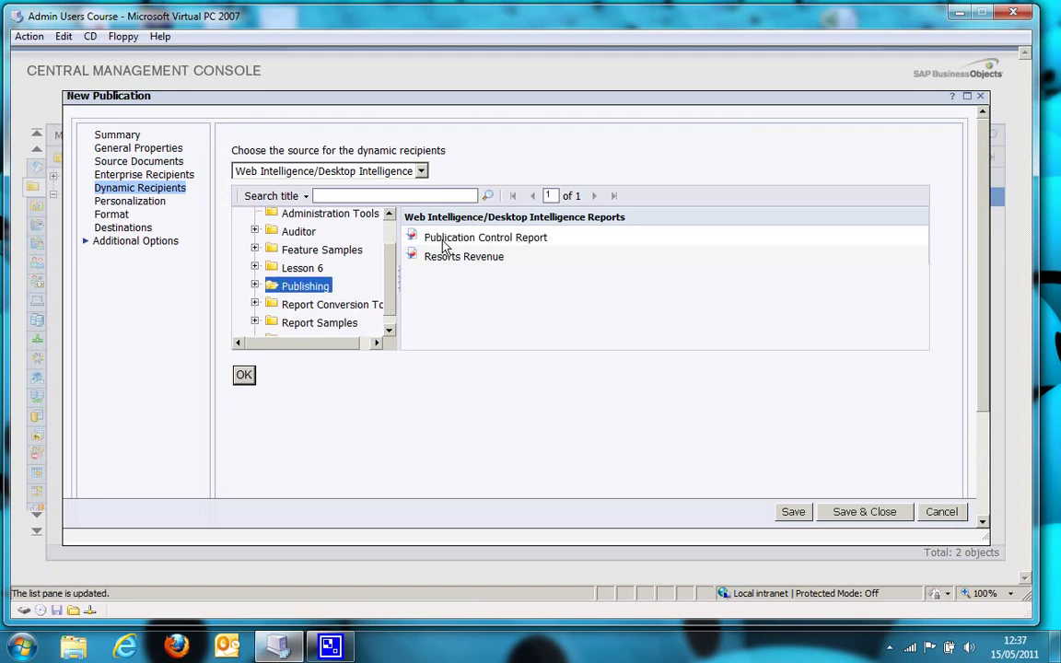
{"action": "left_click", "coordinate": [439, 237]}
{"action": "left_click", "coordinate": [245, 375]}
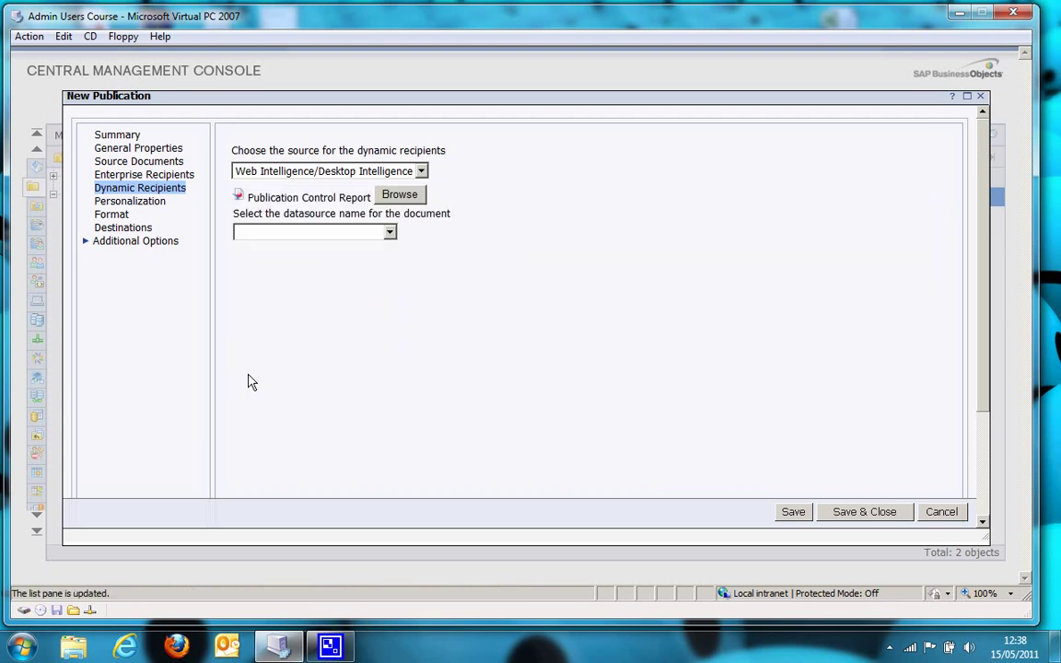
{"action": "left_click", "coordinate": [389, 232]}
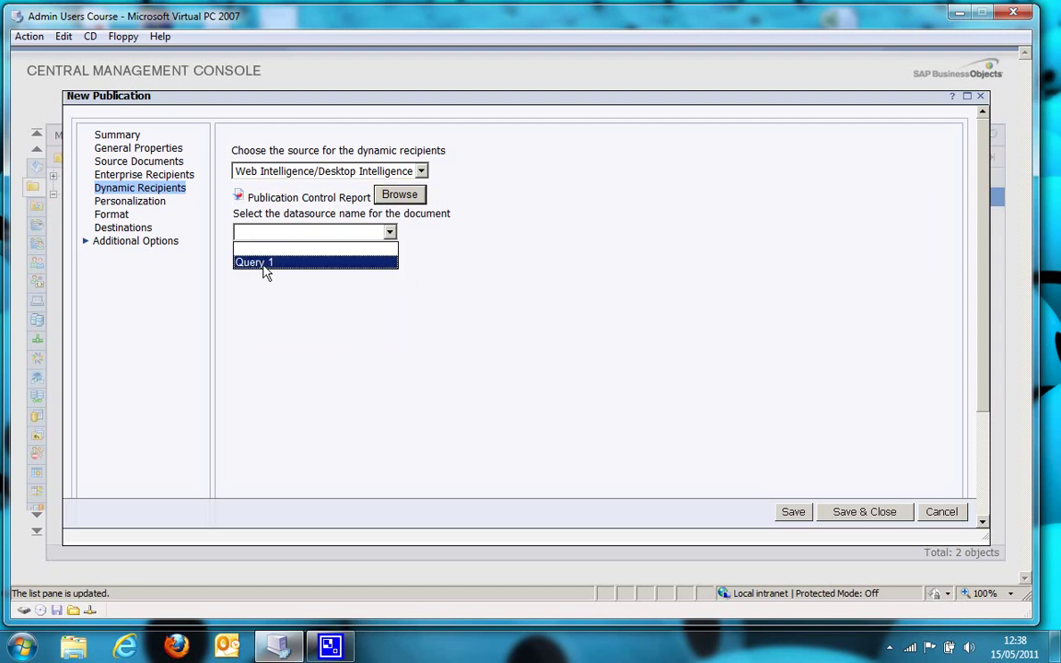
Use Query 1 as datasource, map Full Name to Resort, and keep the entire list
{"action": "left_click", "coordinate": [262, 264]}
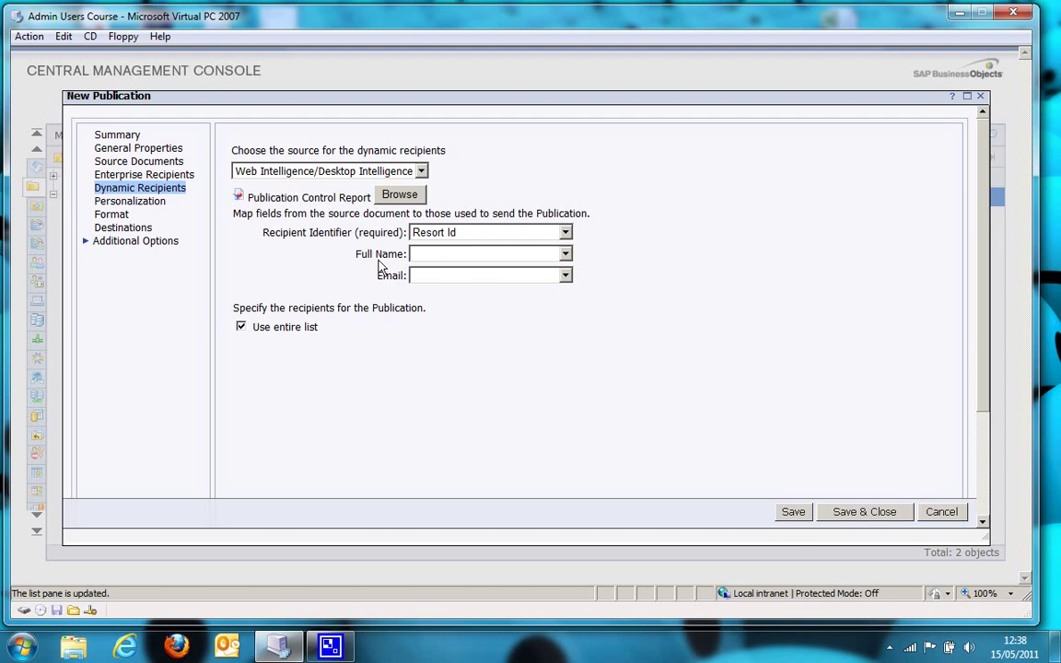
{"action": "left_click", "coordinate": [460, 257]}
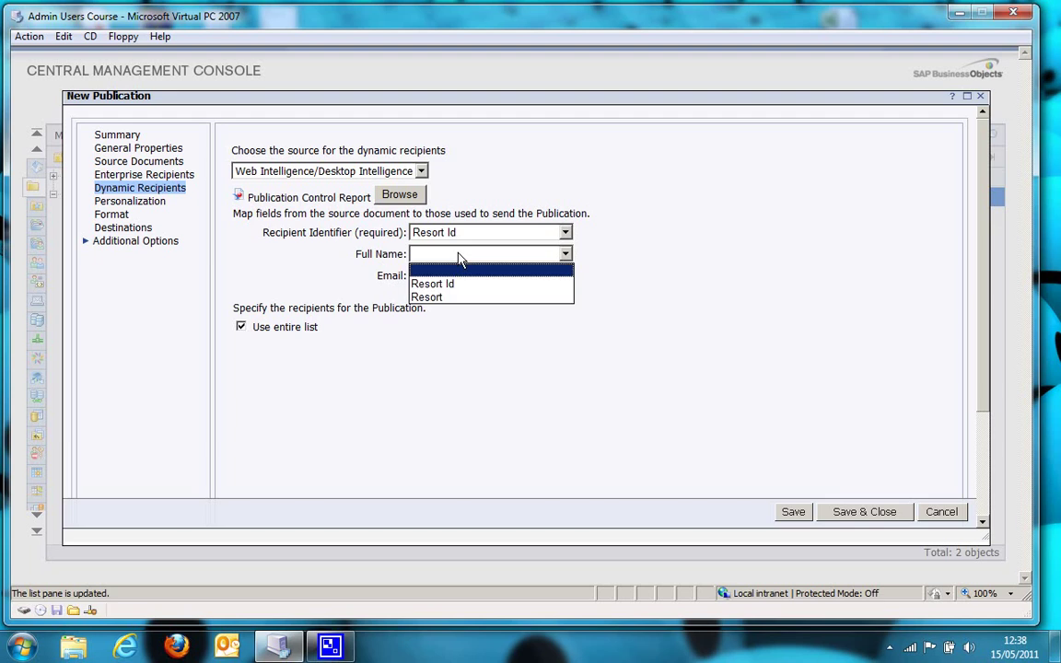
{"action": "left_click", "coordinate": [456, 297]}
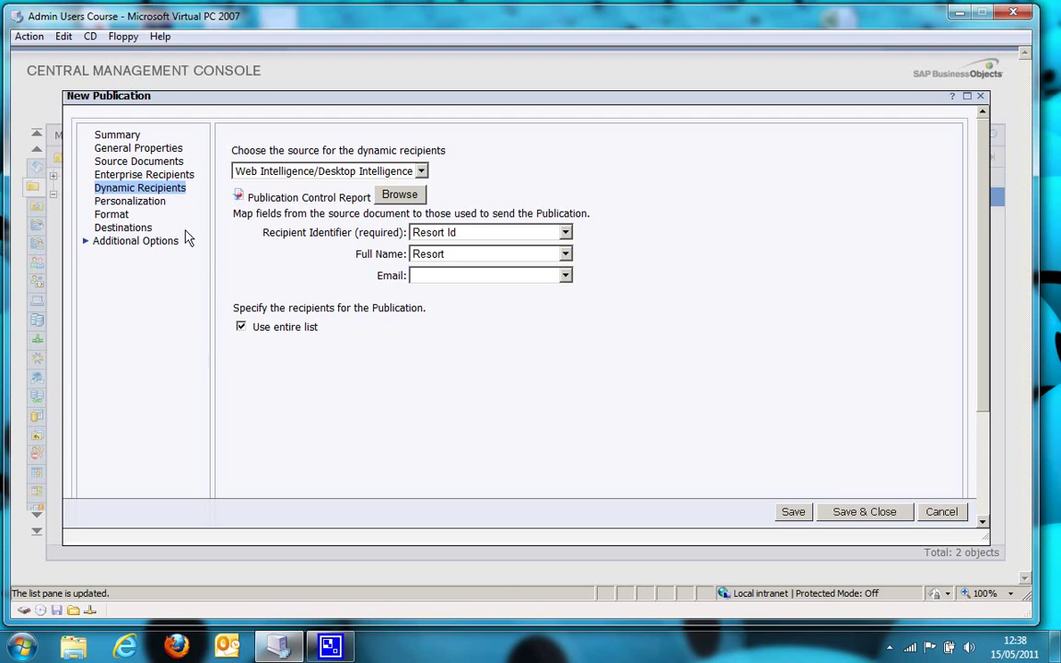
{"action": "left_click", "coordinate": [242, 328]}
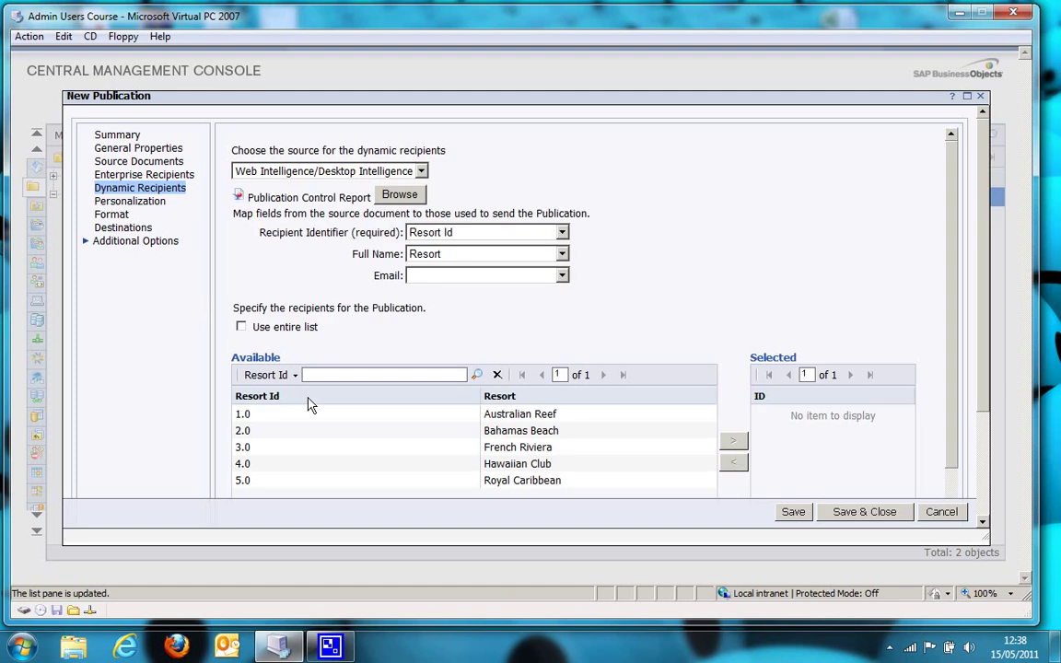
{"action": "scroll", "coordinate": [322, 408], "scroll_direction": "down", "scroll_amount": 2}
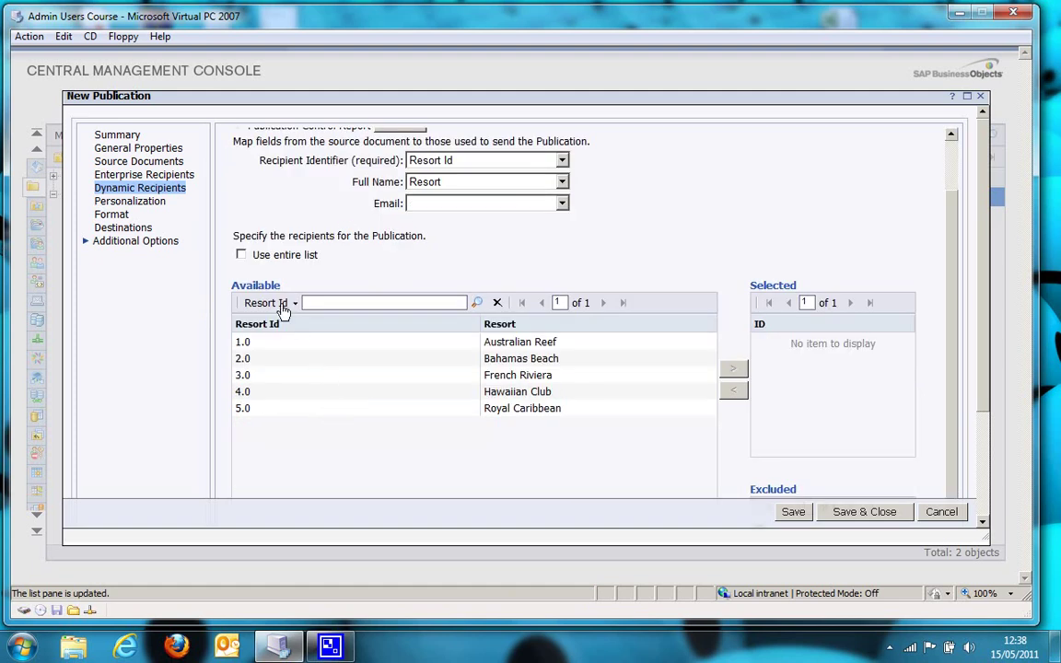
{"action": "left_click", "coordinate": [240, 255]}
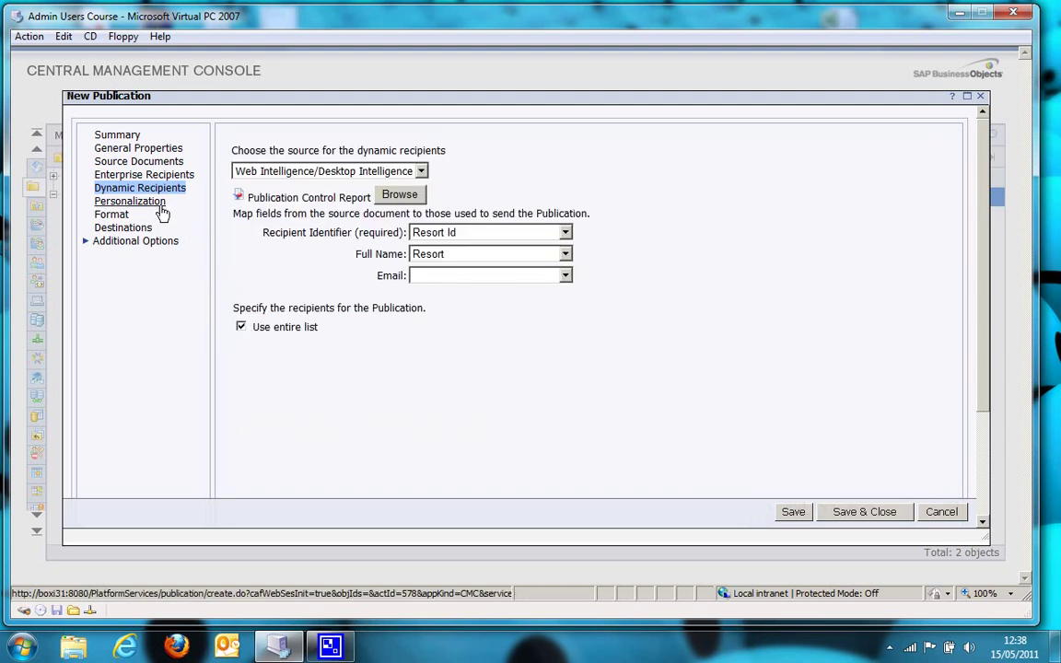
Personalize on report field Resort Id - Query 1, mapped to the recipients' Resort Id
{"action": "left_click", "coordinate": [130, 200]}
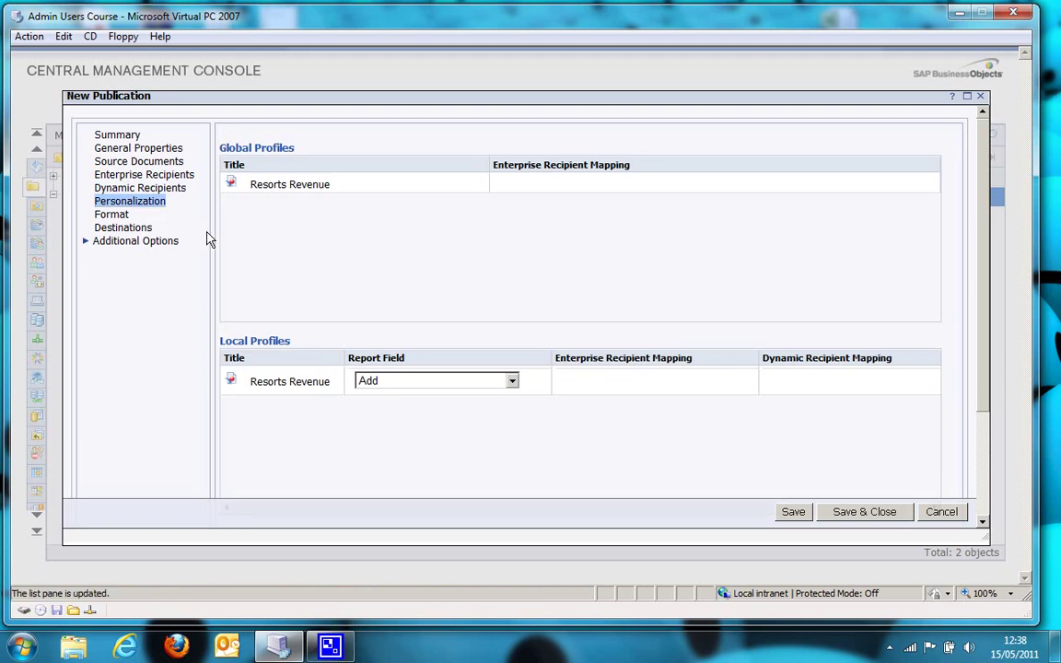
{"action": "left_click", "coordinate": [393, 383]}
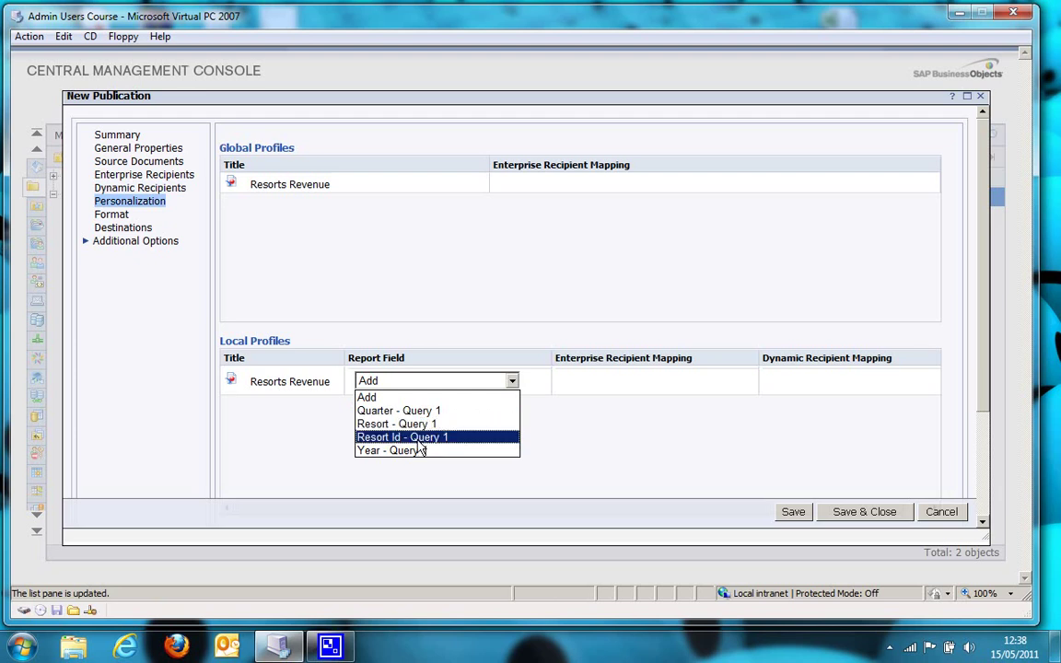
{"action": "left_click", "coordinate": [419, 439]}
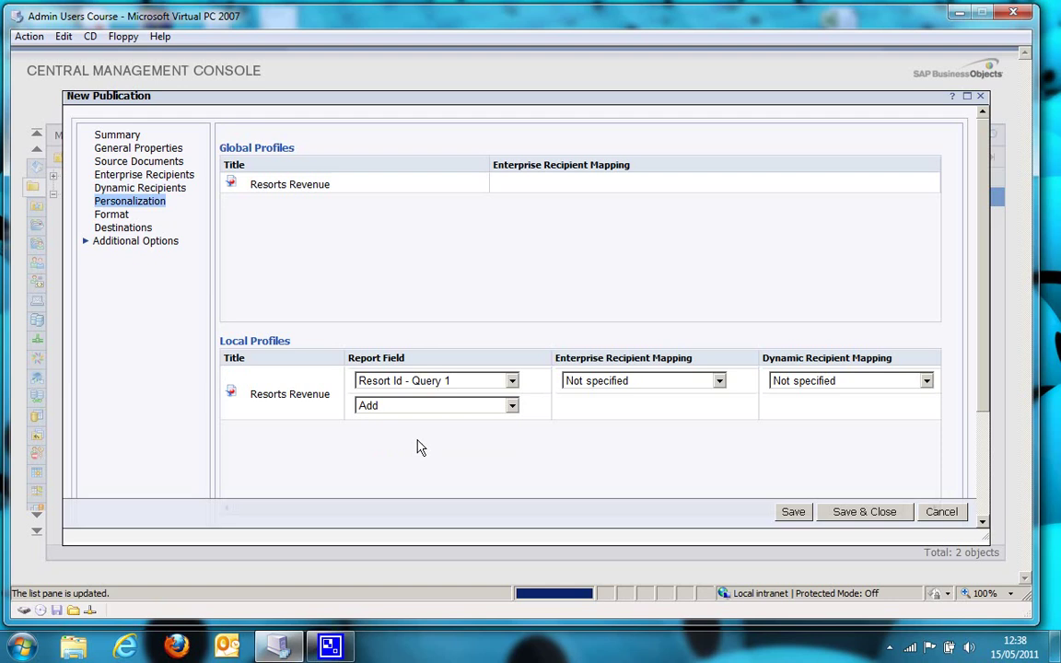
{"action": "left_click", "coordinate": [832, 380]}
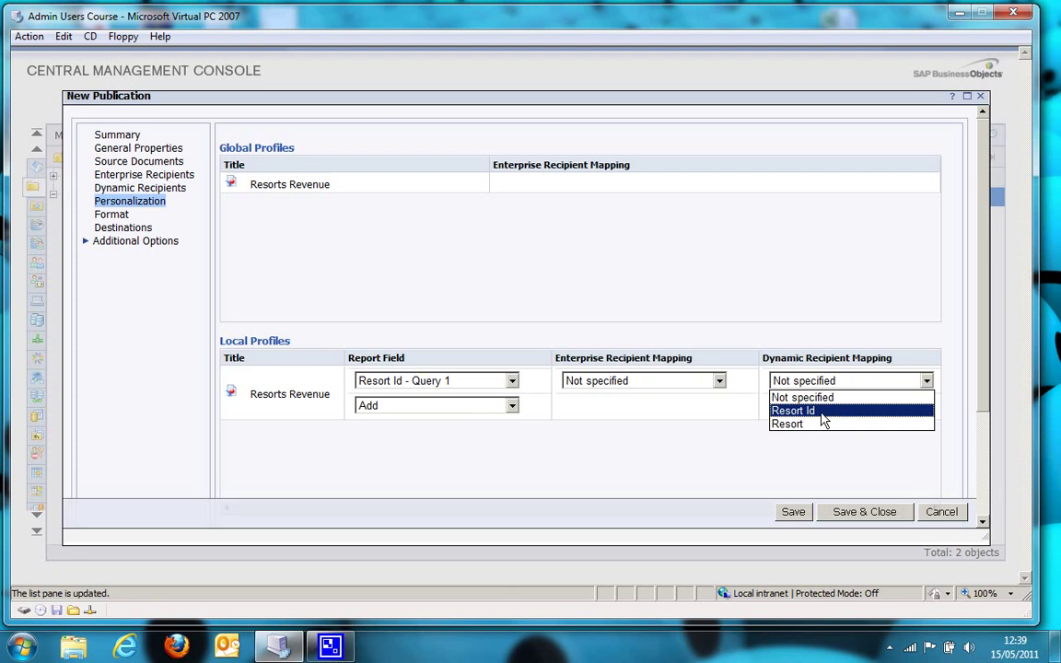
{"action": "left_click", "coordinate": [820, 413]}
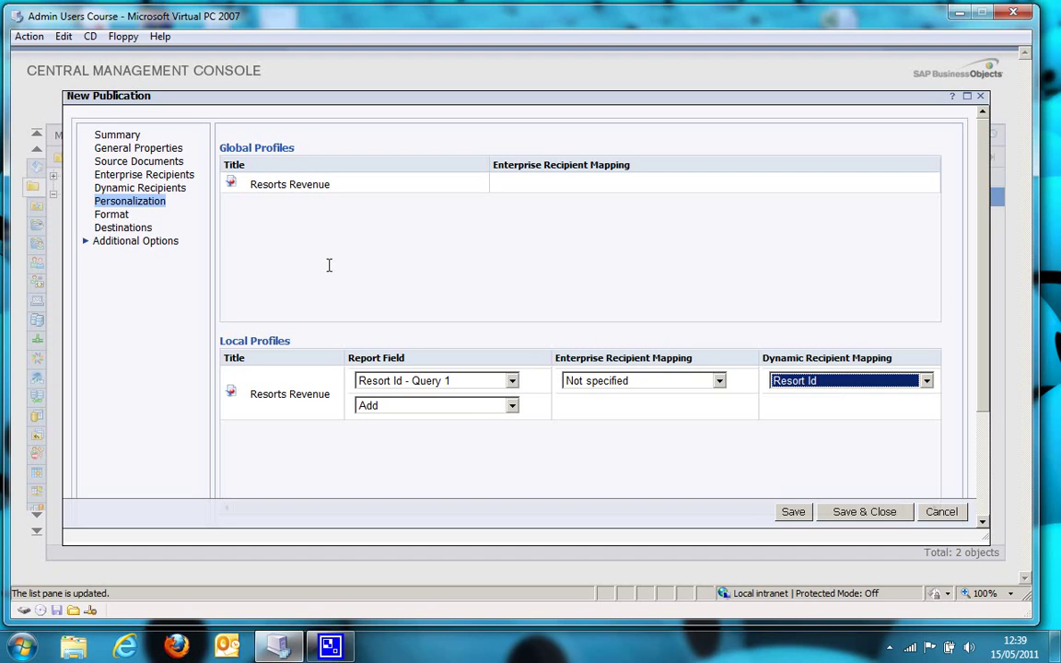
{"action": "left_click", "coordinate": [125, 217]}
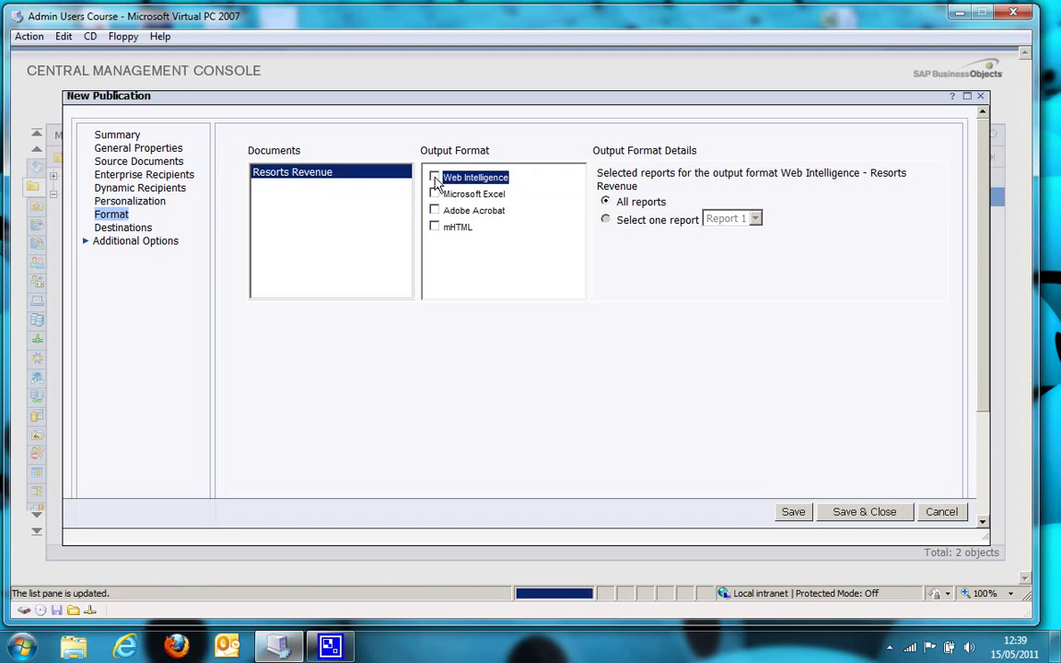
Switch the output format from Web Intelligence to Adobe Acrobat
{"action": "left_click", "coordinate": [434, 176]}
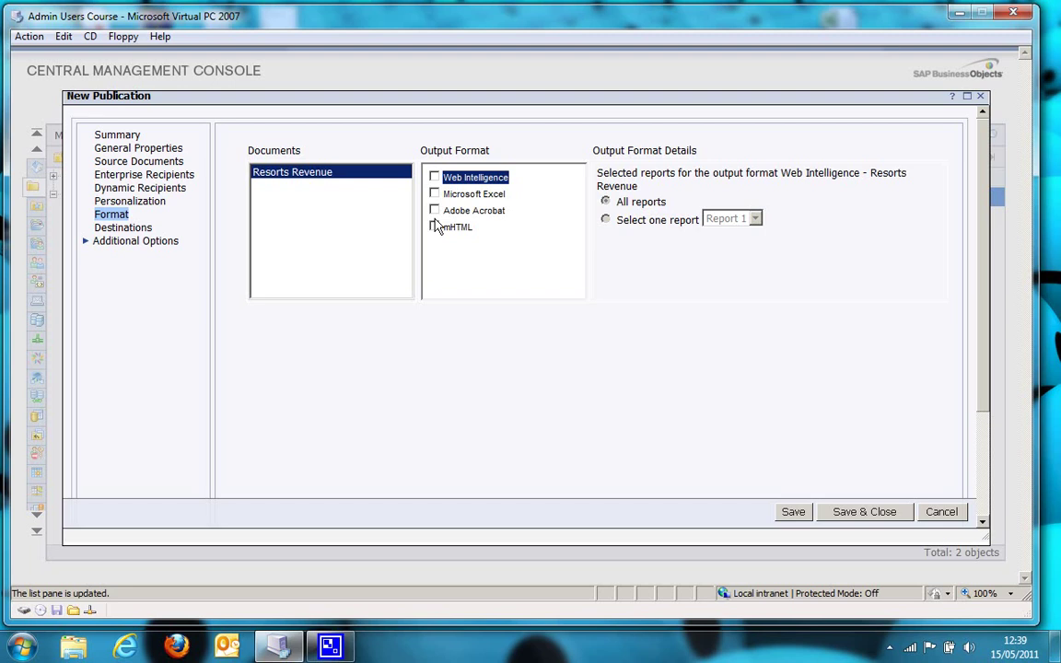
{"action": "left_click", "coordinate": [435, 211]}
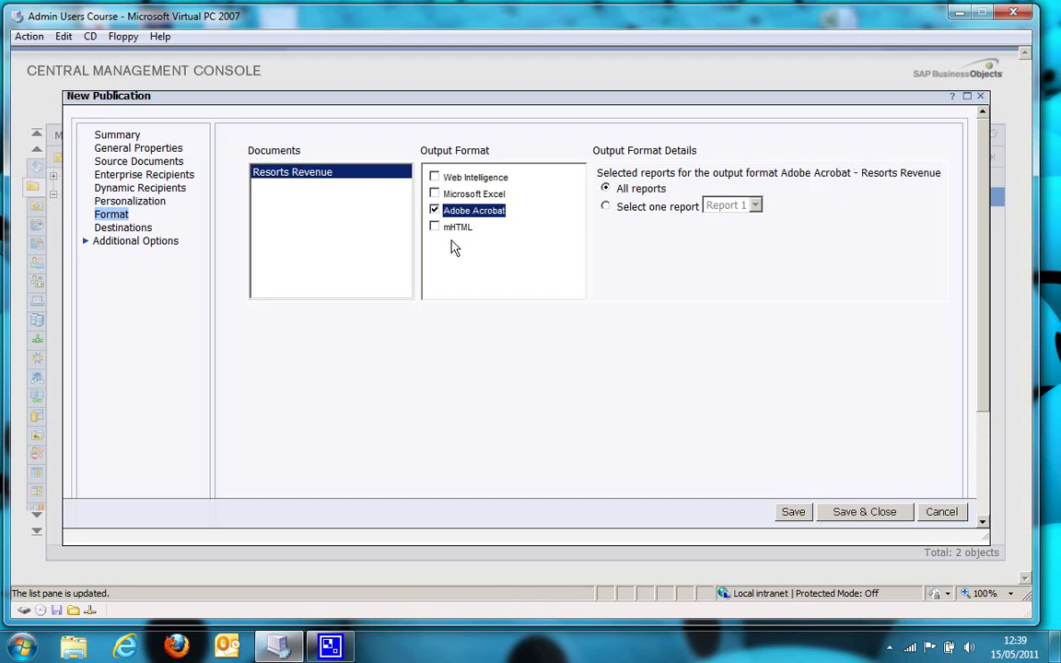
{"action": "left_click", "coordinate": [128, 231]}
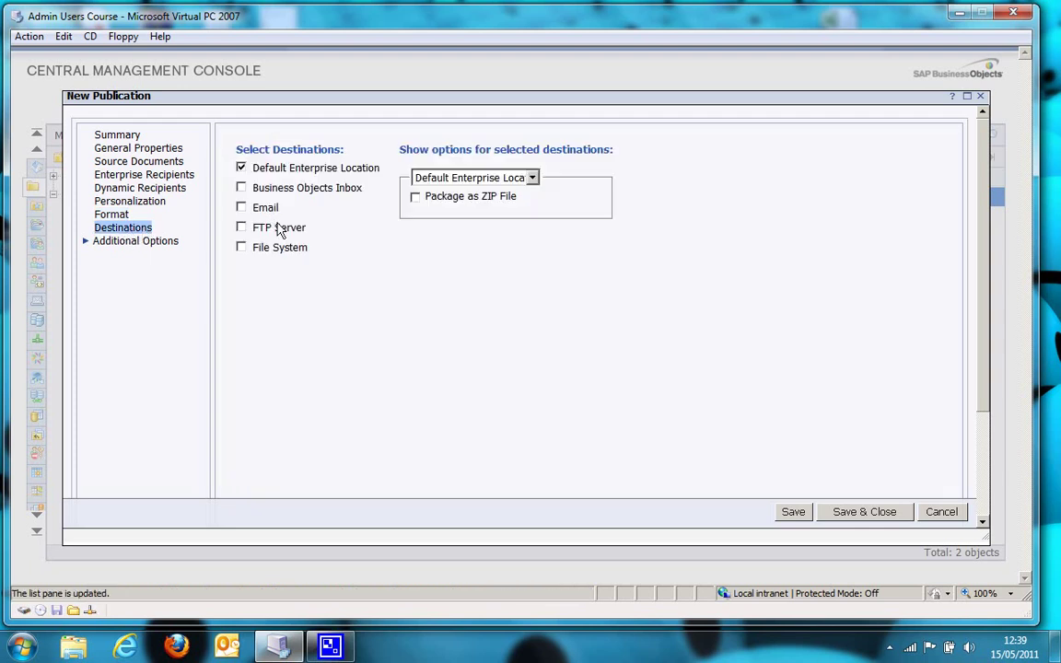
Add a File System destination with the directory C:\Statements
{"action": "left_click", "coordinate": [241, 249]}
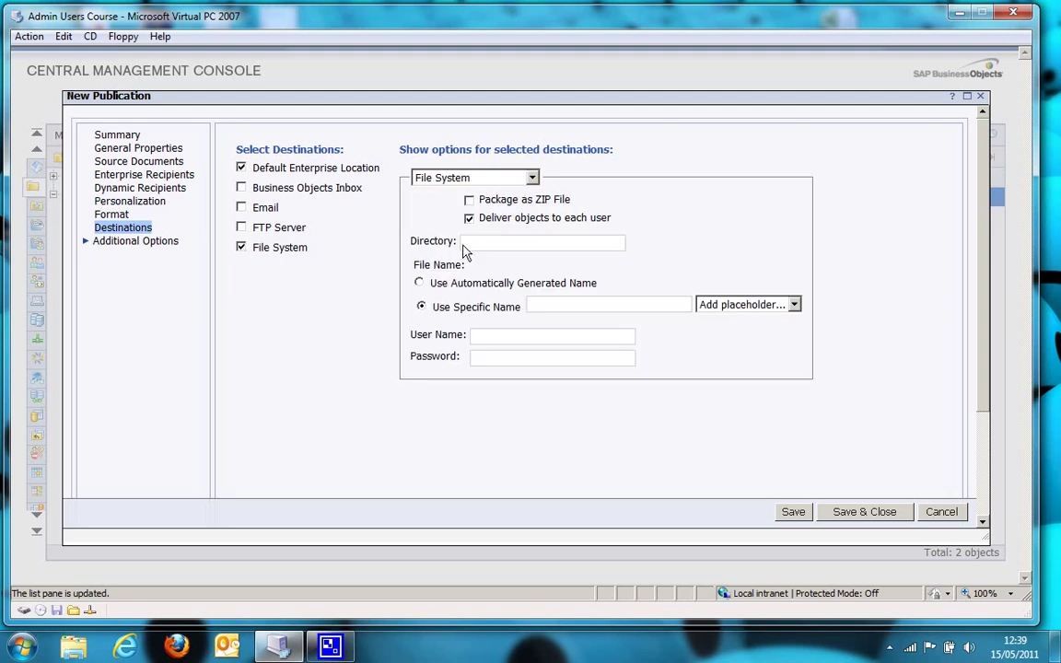
{"action": "left_click", "coordinate": [484, 245]}
{"action": "type", "text": "C:\\Statements"}
Name output files 'Revenue' followed by the User Full Name and Document Name placeholders
{"action": "left_click", "coordinate": [729, 313]}
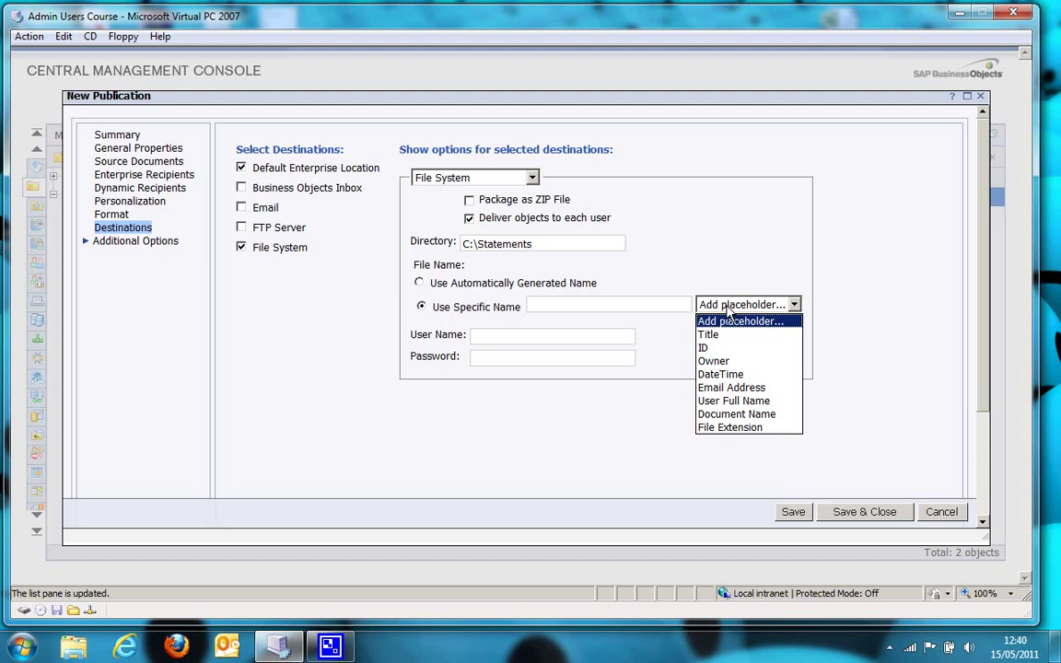
{"action": "left_click", "coordinate": [598, 301]}
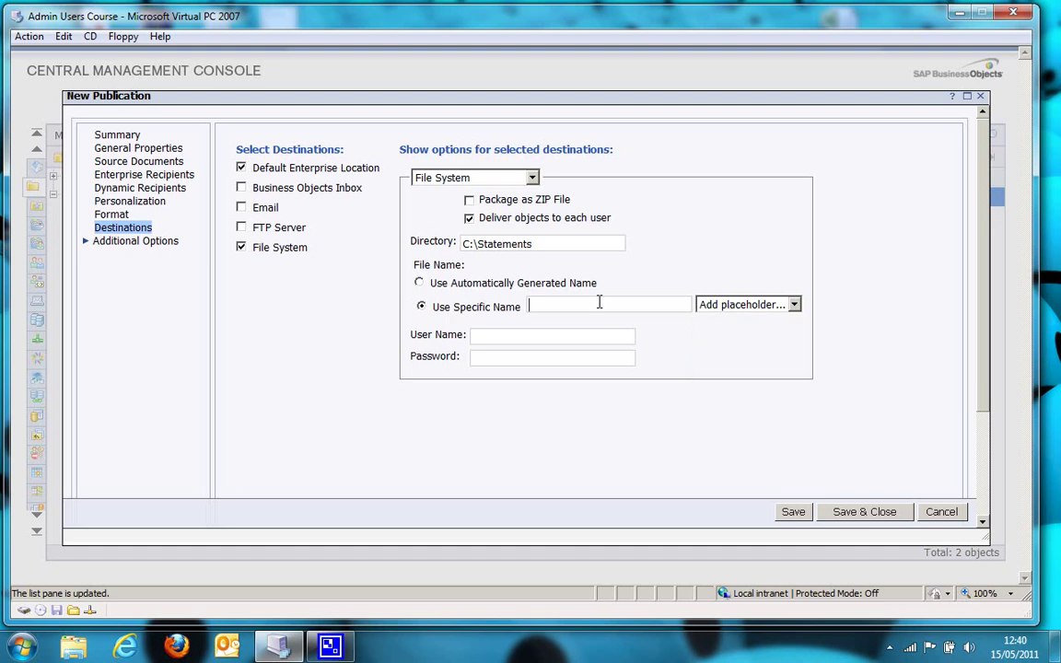
{"action": "type", "text": "Revenue"}
{"action": "left_click", "coordinate": [736, 304]}
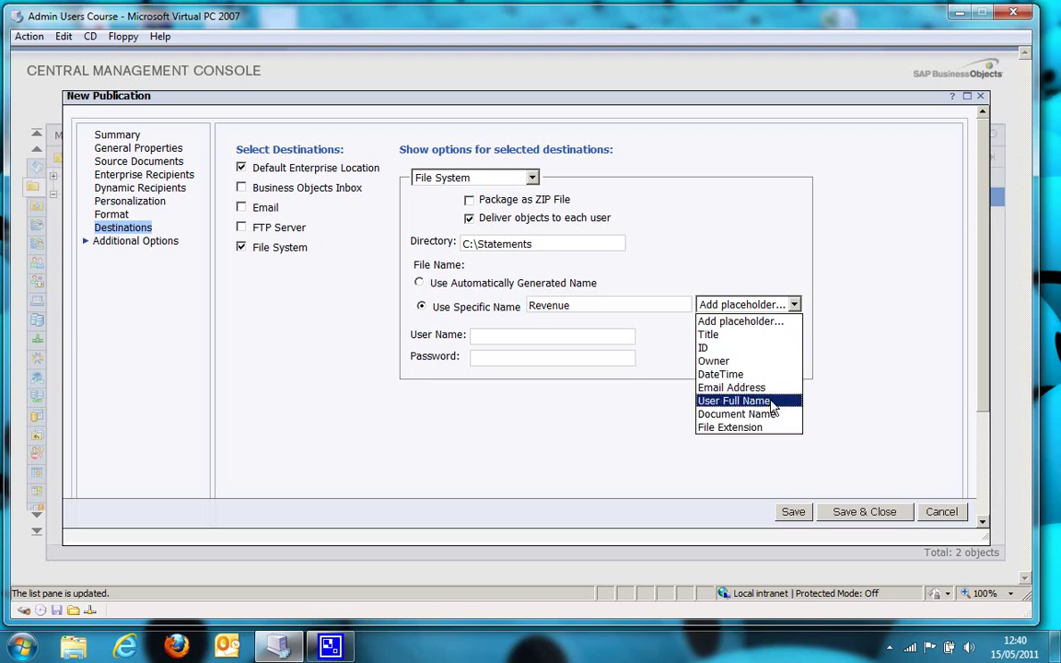
{"action": "left_click", "coordinate": [741, 401]}
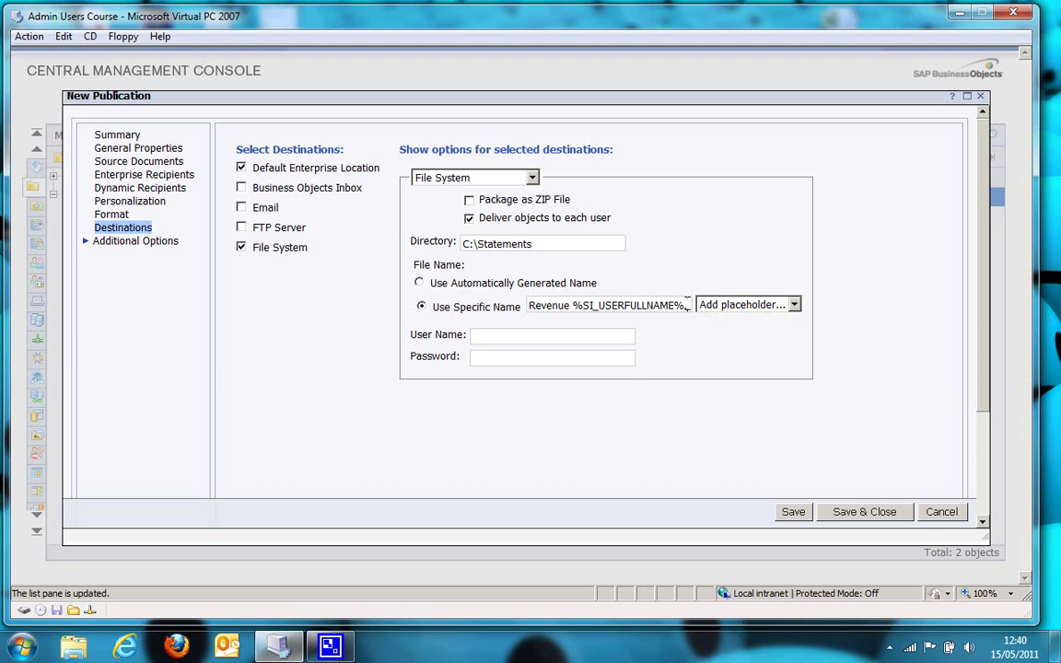
{"action": "left_click", "coordinate": [734, 305]}
{"action": "left_click", "coordinate": [723, 421]}
Enter the file-system destination's user name and password
{"action": "type", "text": "demo\\administrator"}
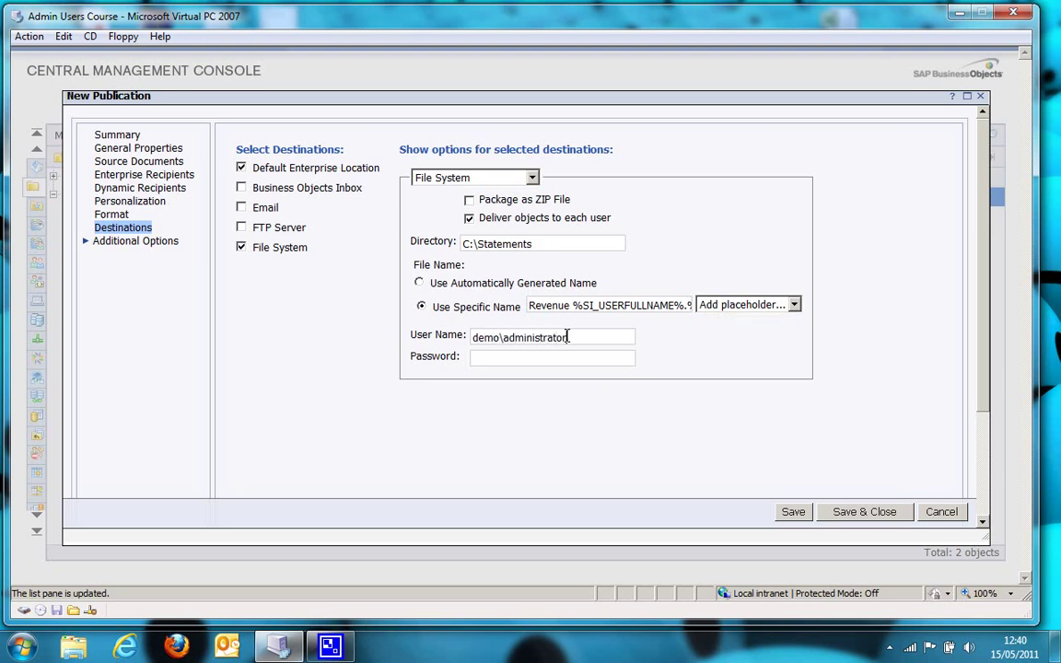
{"action": "key", "text": "Tab"}
{"action": "type", "text": "admin"}
Save and close the publication, then verify in Explorer that C:\Statements is still empty
{"action": "left_click", "coordinate": [884, 520]}
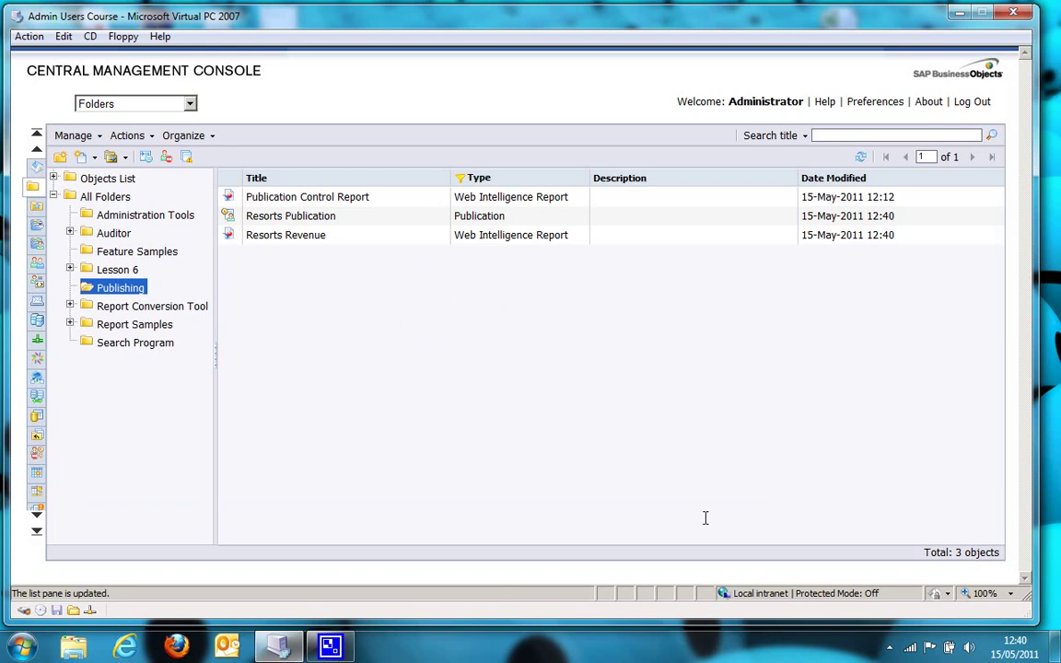
{"action": "key", "text": "super"}
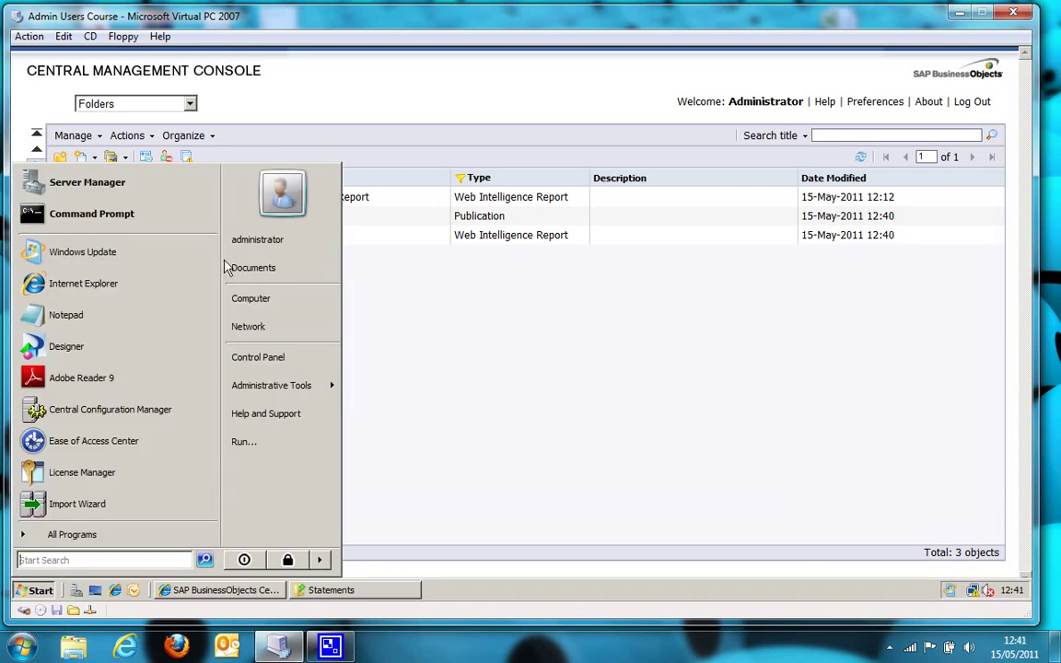
{"action": "left_click", "coordinate": [271, 300]}
{"action": "double_click", "coordinate": [222, 180]}
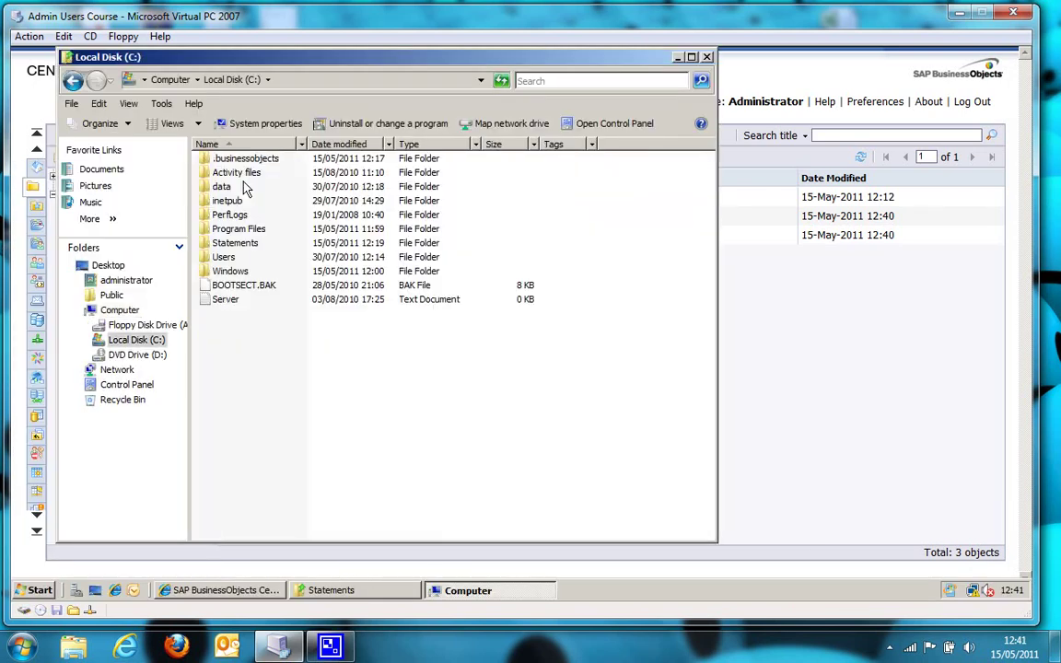
{"action": "double_click", "coordinate": [238, 242]}
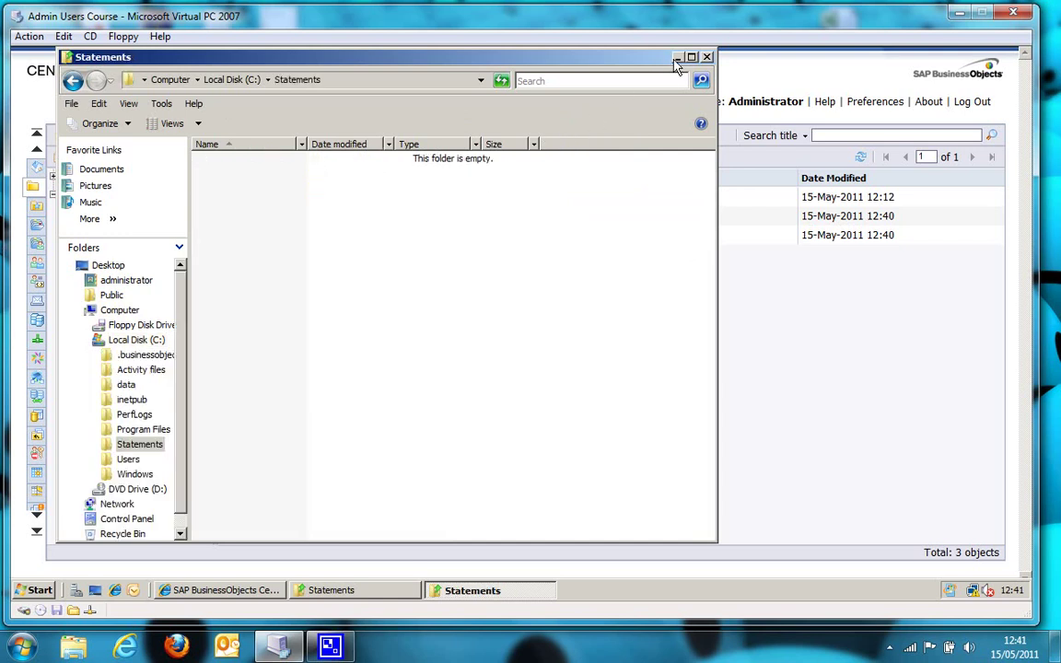
{"action": "left_click", "coordinate": [706, 57]}
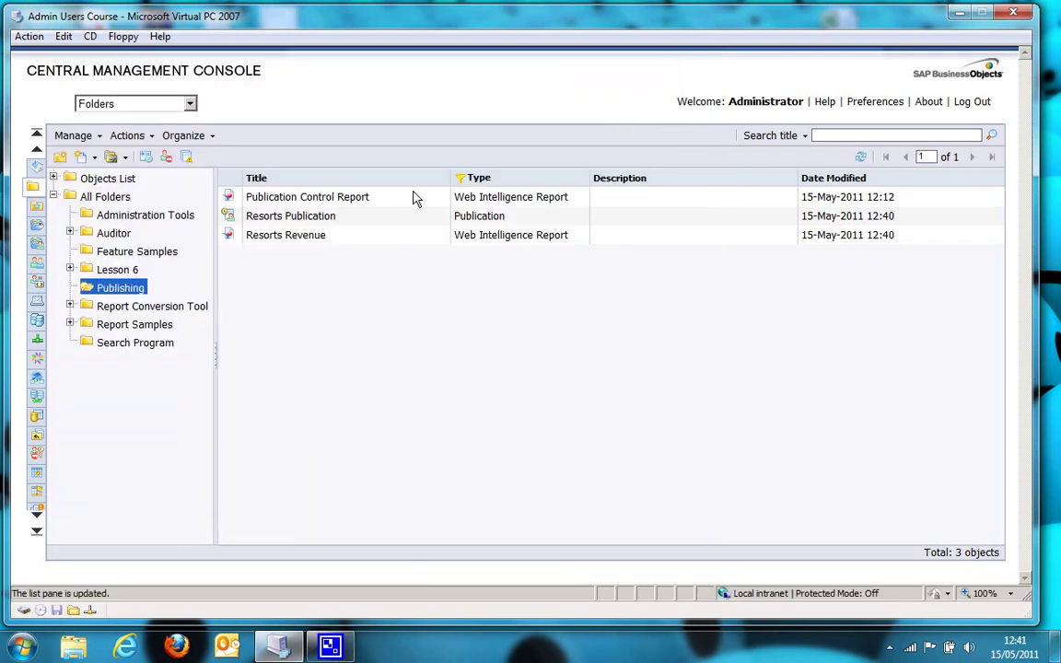
Schedule Resorts Publication to run now, leaving one Pending instance in its History
{"action": "right_click", "coordinate": [278, 219]}
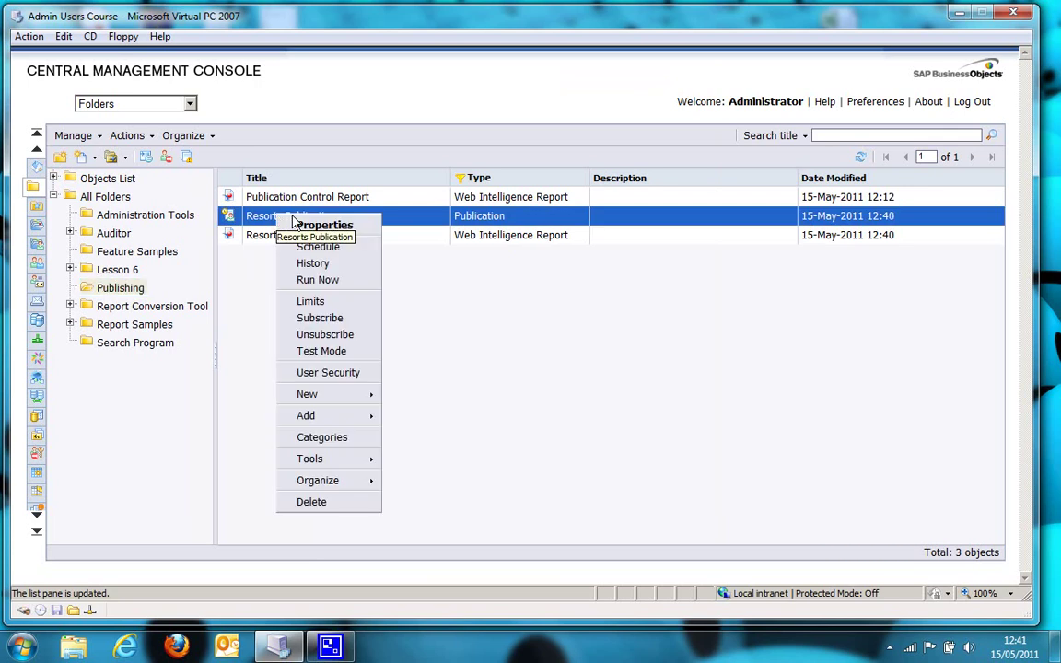
{"action": "left_click", "coordinate": [353, 249]}
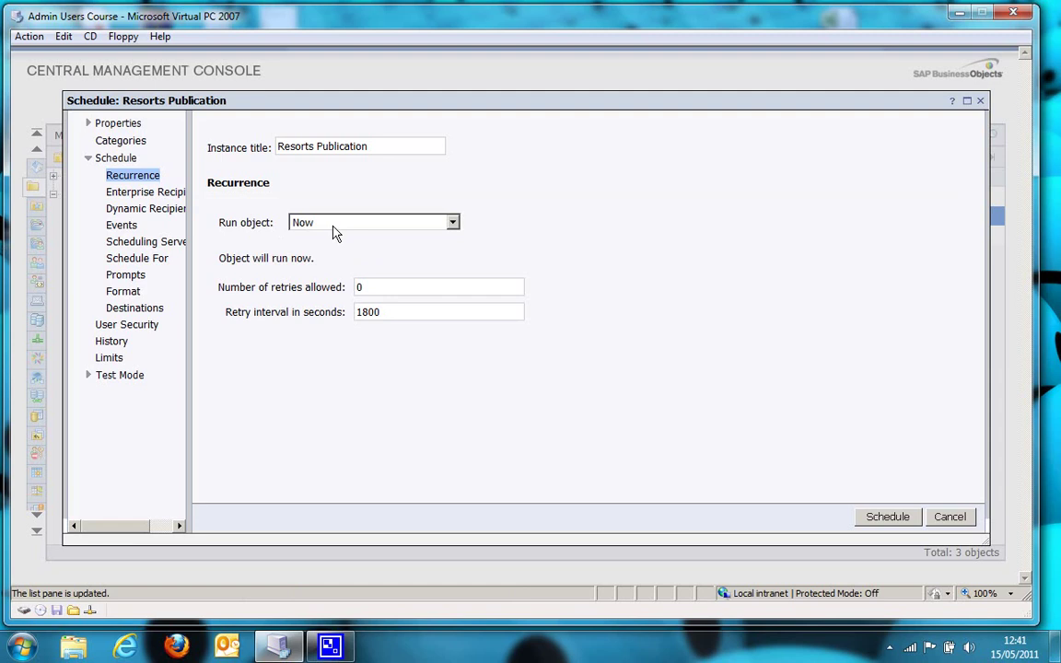
{"action": "left_click", "coordinate": [887, 517]}
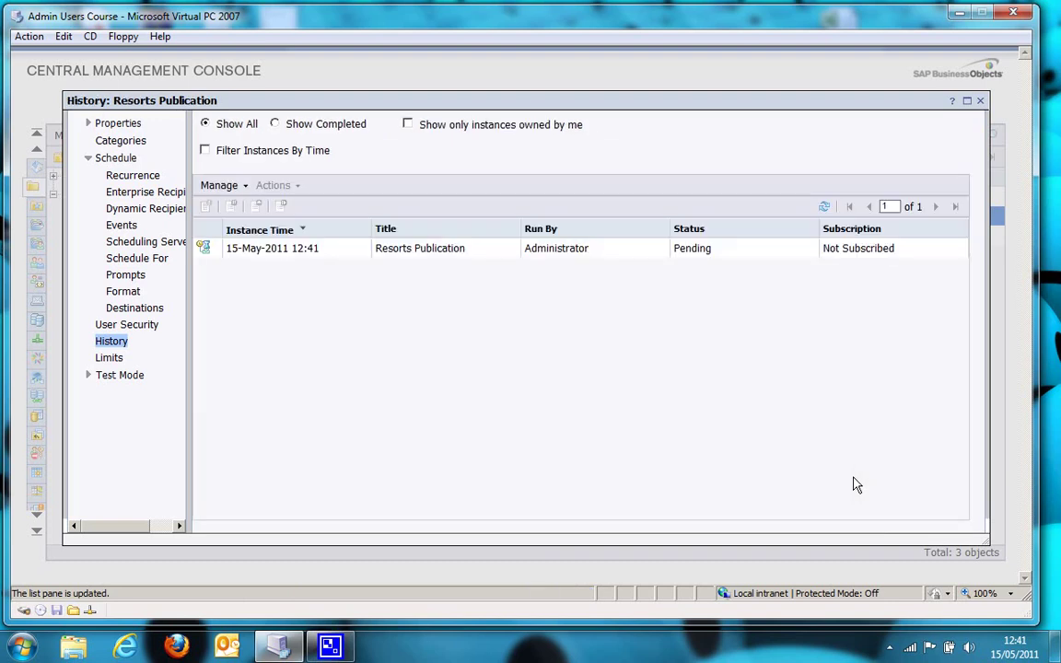
Refresh the history until the run shows Success, then open Revenue Bahamas Beach.PDF from C:\Statements
{"action": "left_click", "coordinate": [825, 211]}
{"action": "key", "text": "alt+Tab"}
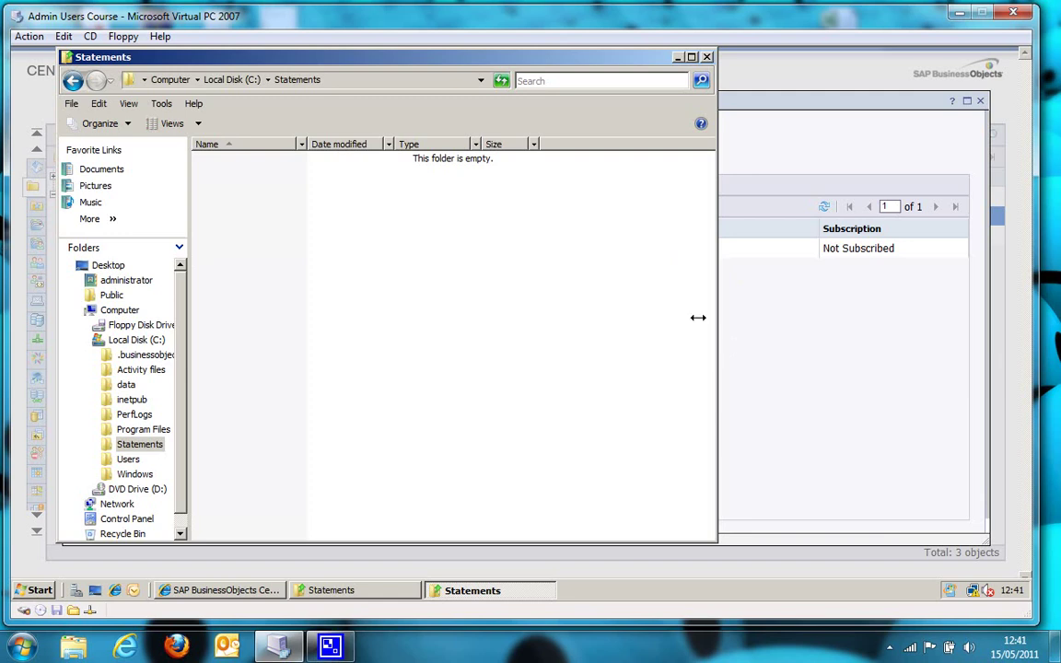
{"action": "left_click", "coordinate": [706, 57]}
{"action": "key", "text": "alt+Tab"}
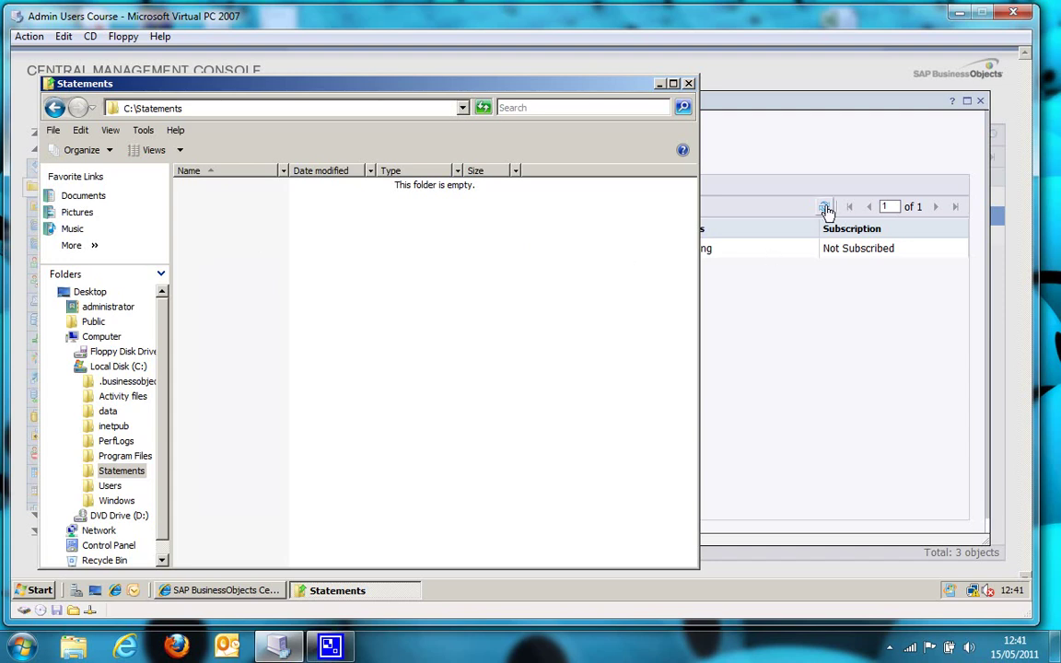
{"action": "left_click", "coordinate": [825, 207]}
{"action": "left_click", "coordinate": [825, 209]}
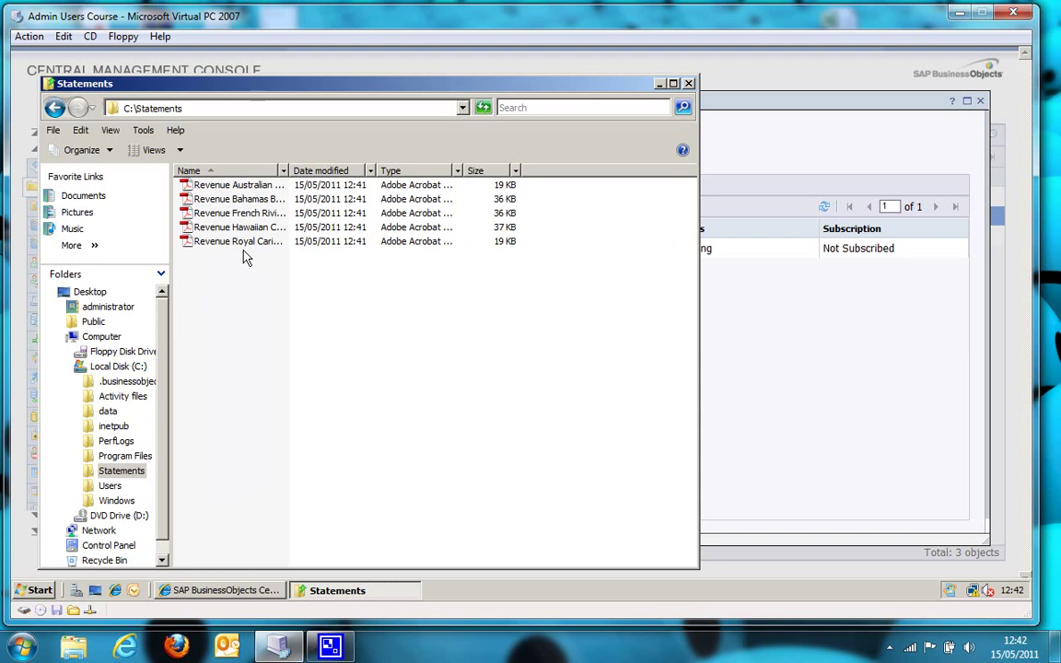
{"action": "left_click", "coordinate": [824, 208]}
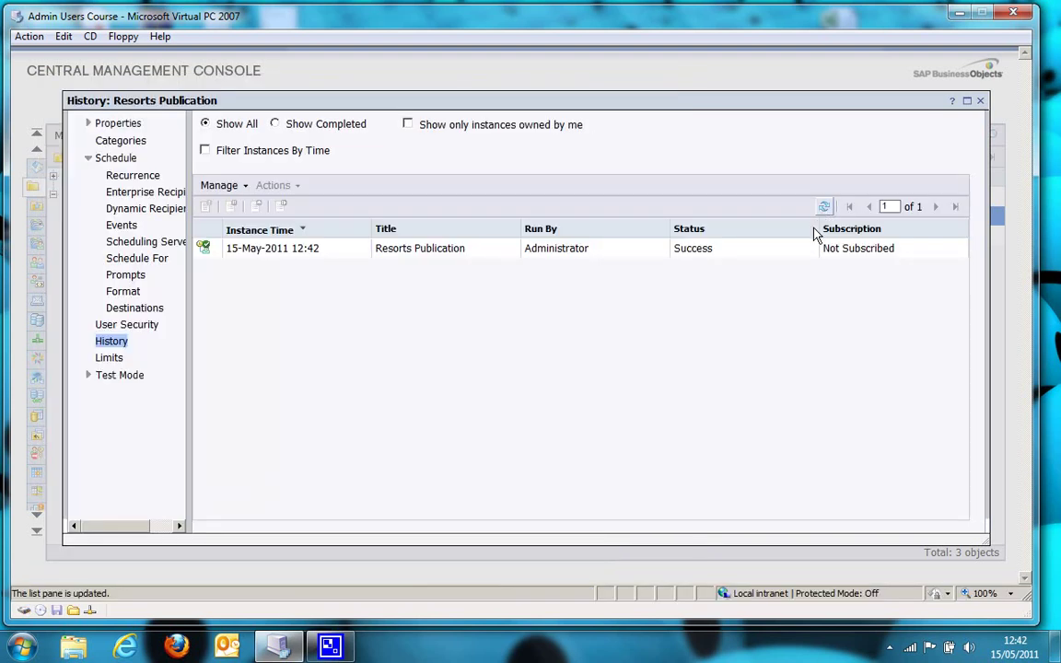
{"action": "key", "text": "alt+Tab"}
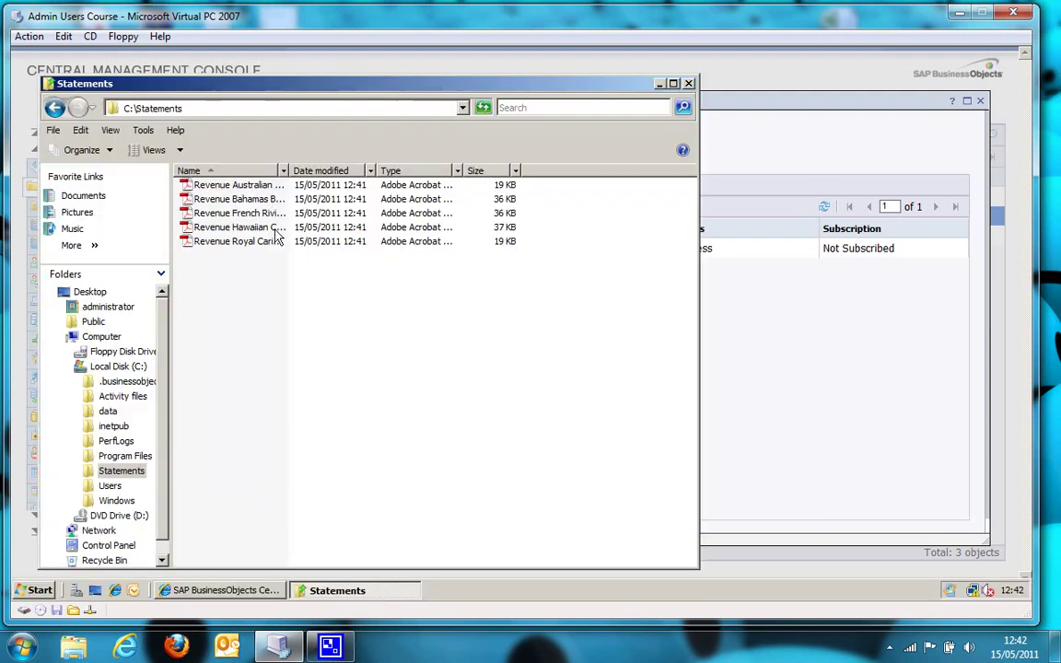
{"action": "left_click", "coordinate": [255, 201]}
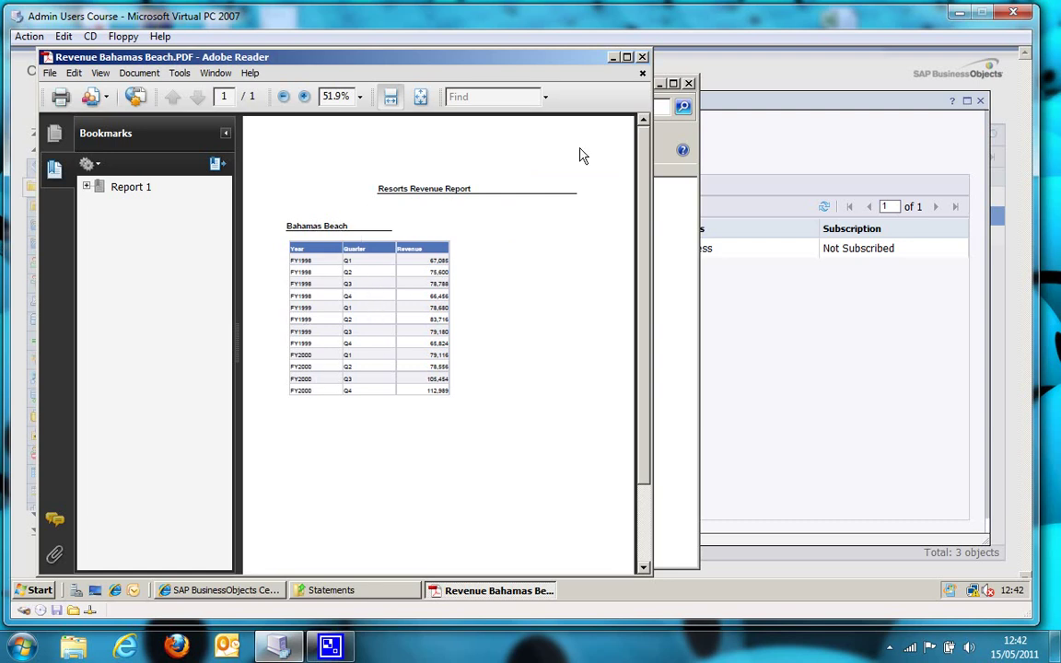
{"action": "left_click", "coordinate": [644, 57]}
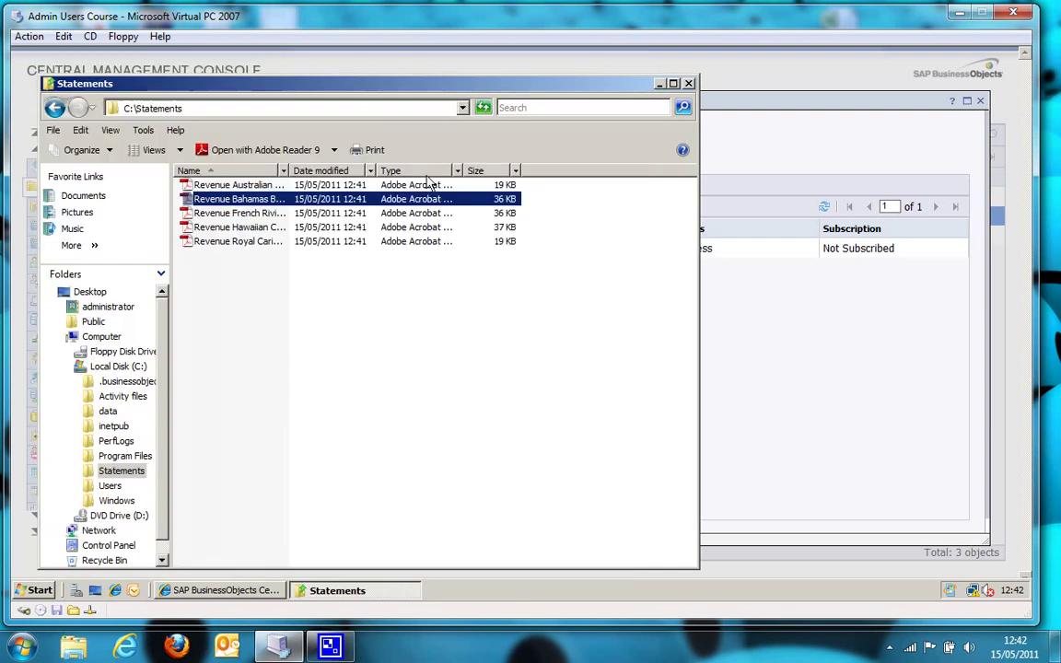
{"action": "double_click", "coordinate": [263, 213]}
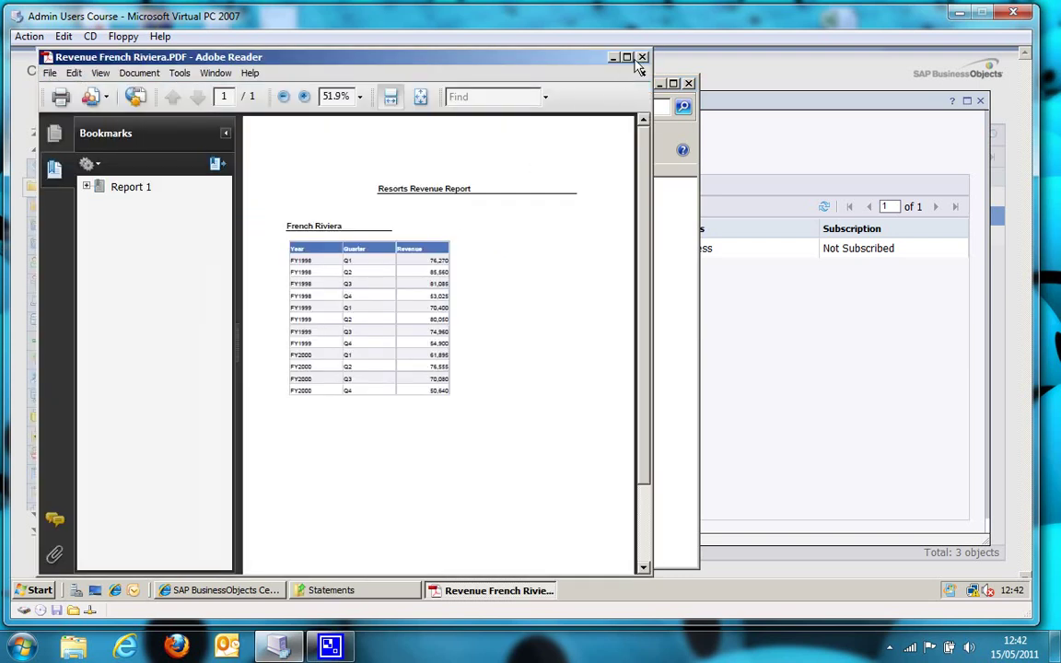
{"action": "left_click", "coordinate": [642, 57]}
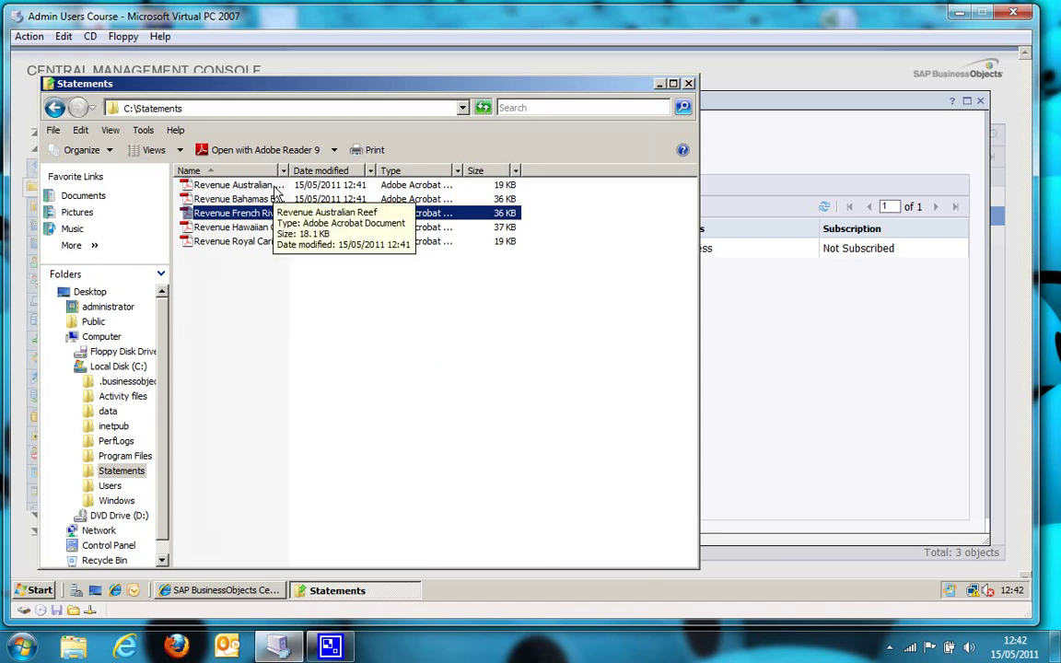
{"action": "double_click", "coordinate": [275, 186]}
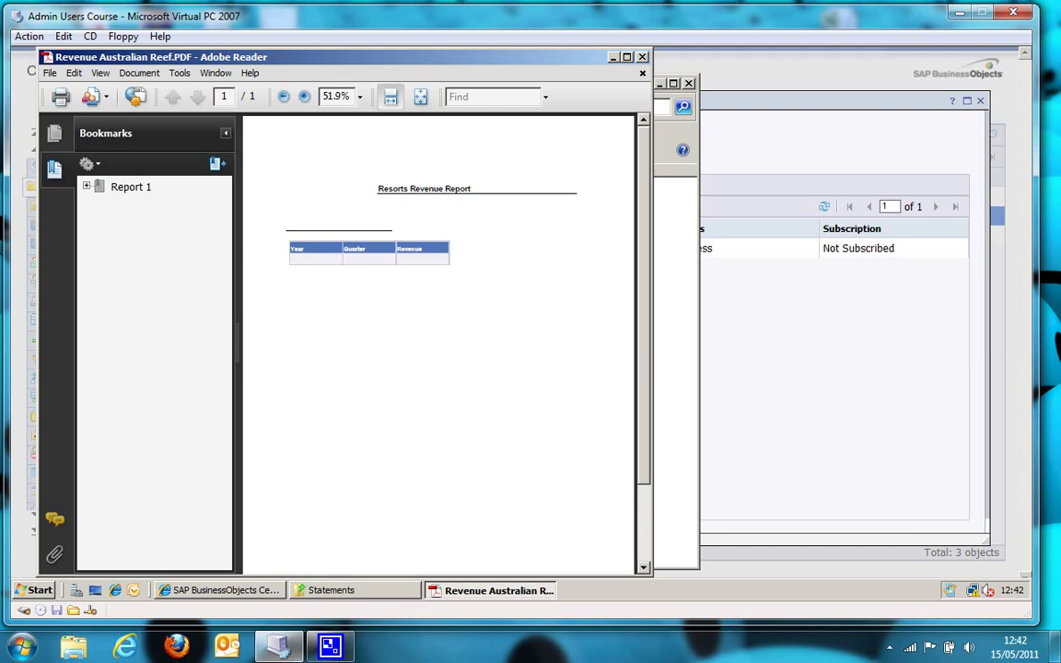
{"action": "left_click", "coordinate": [643, 57]}
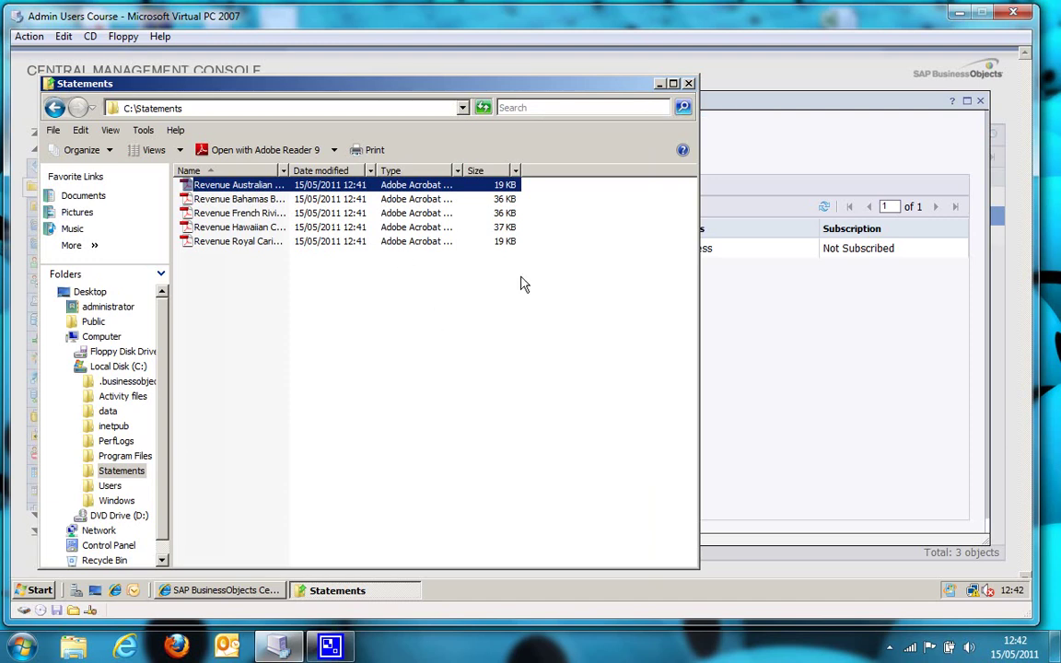